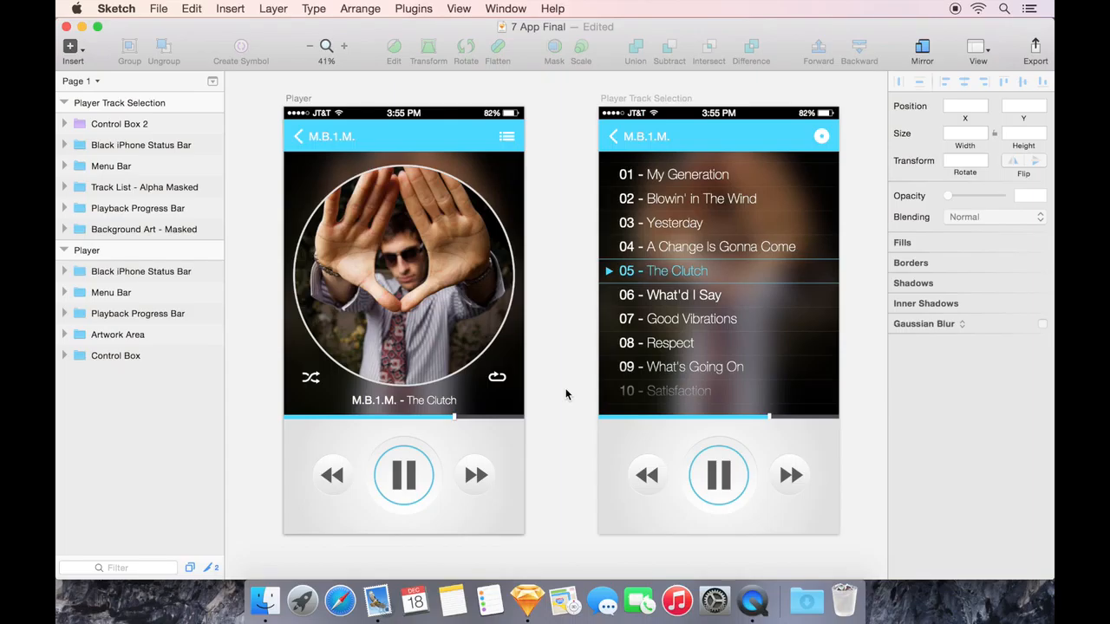
# - Examine how the back icon, menu bar, track list icon and fast-forward button of the Player artboard are layered
pyautogui.click(472, 477)
pyautogui.click(543, 481)
pyautogui.doubleClick(297, 139)
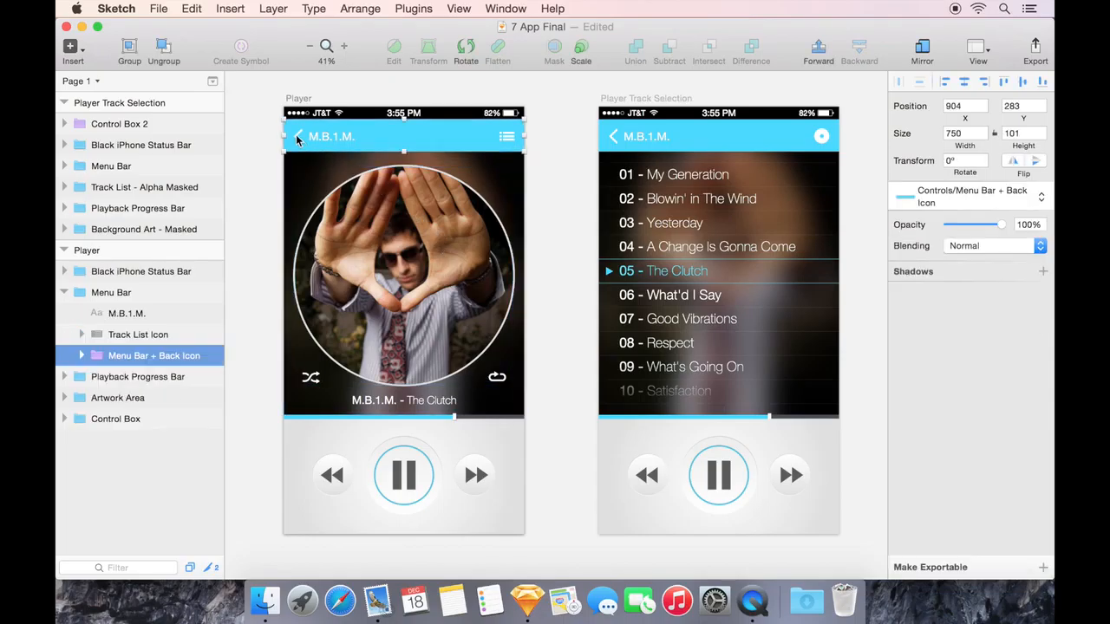
pyautogui.doubleClick(297, 139)
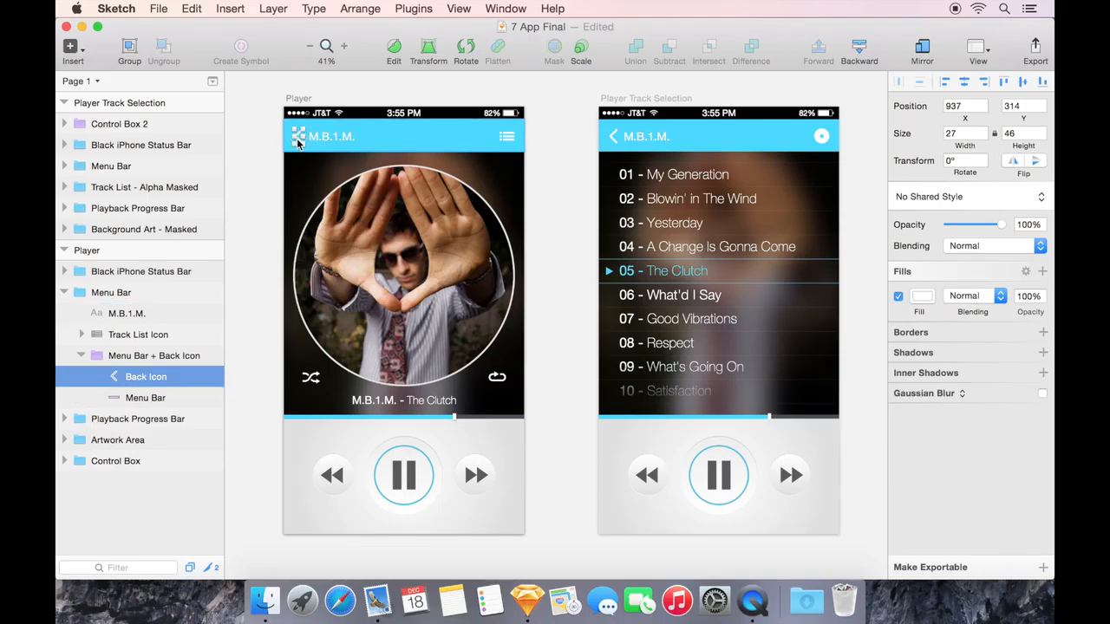
pyautogui.click(390, 140)
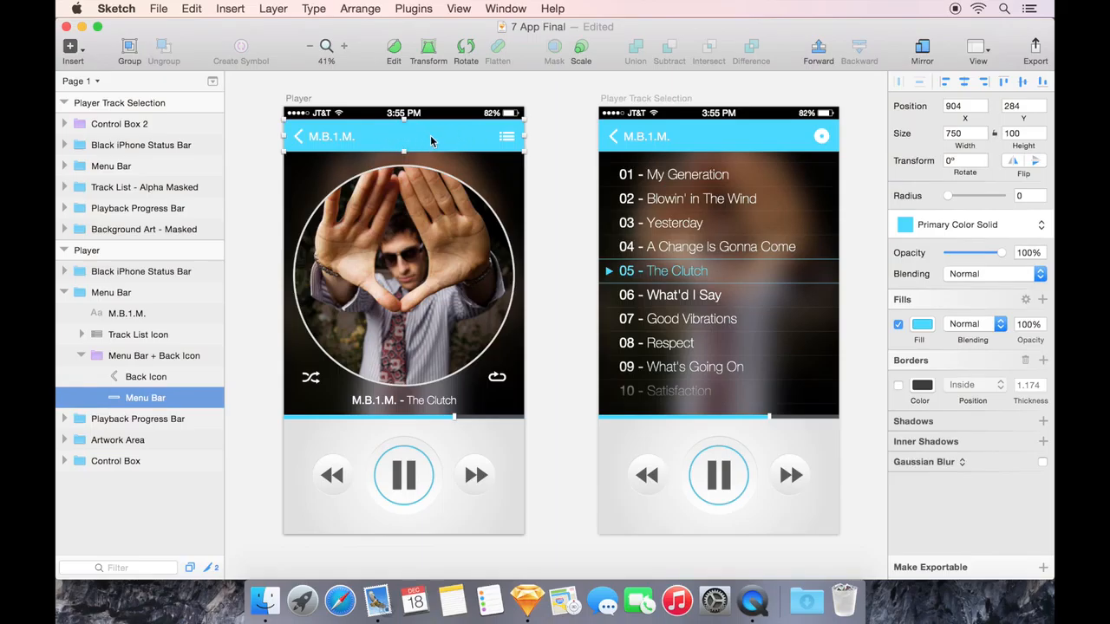
pyautogui.click(508, 138)
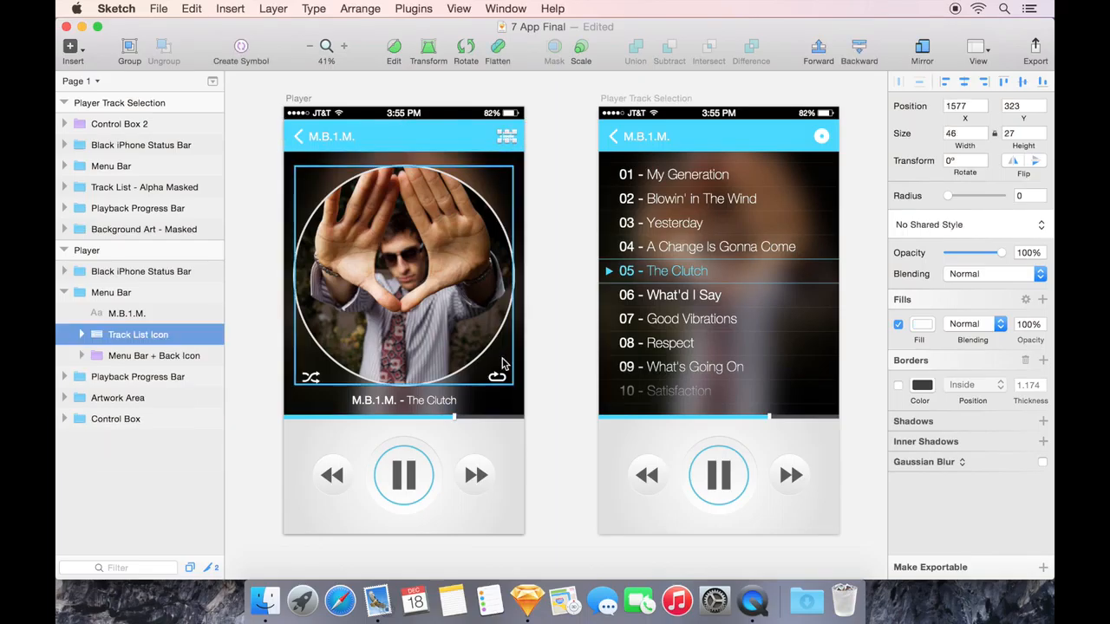
pyautogui.click(481, 480)
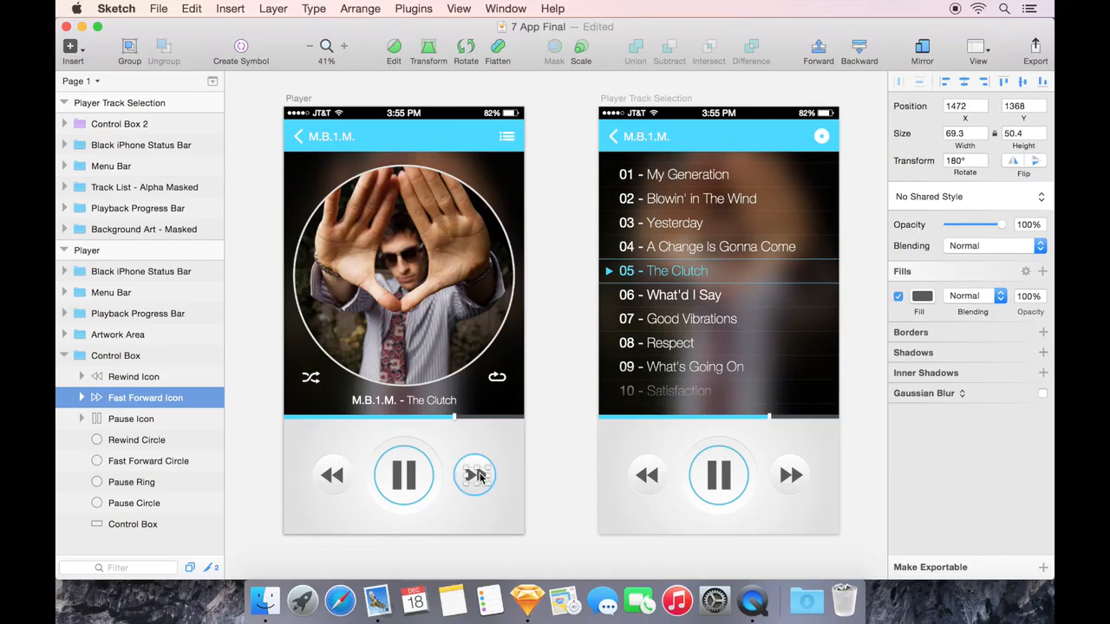
pyautogui.click(475, 467)
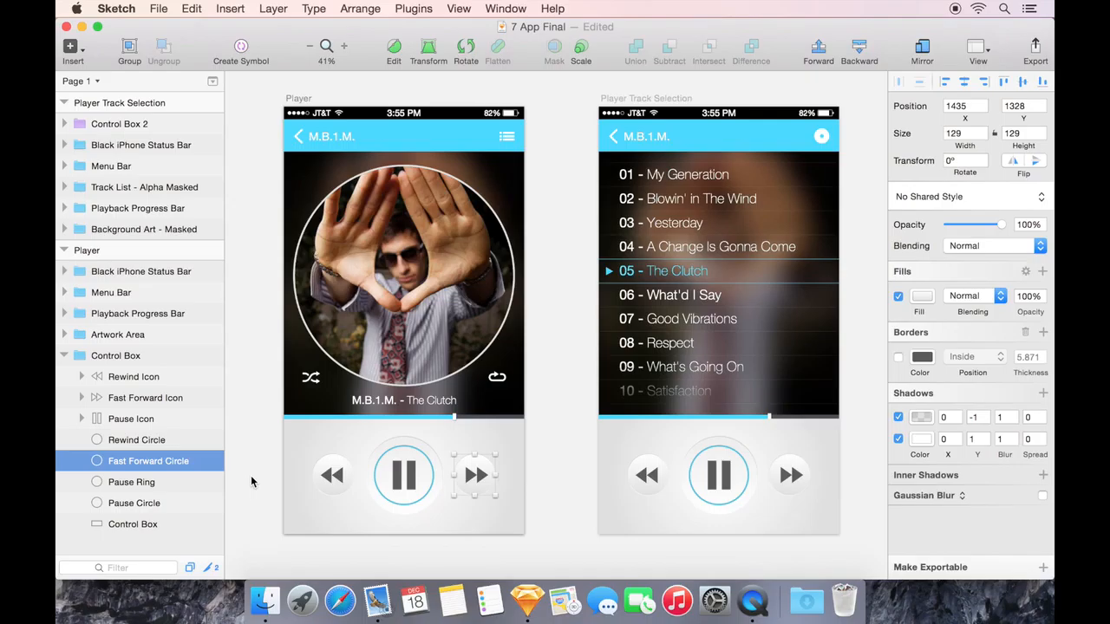
# - Group the rewind icon with its circle on the Player artboard and make the group exportable as 1x PNG
pyautogui.click(337, 475)
pyautogui.click(335, 476)
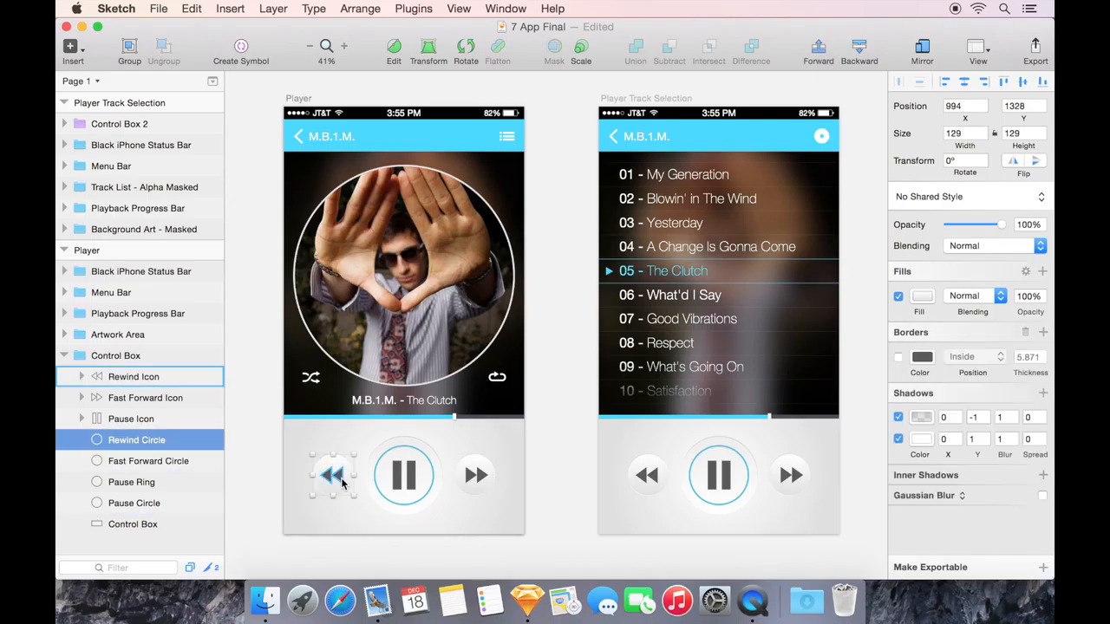
pyautogui.click(334, 476)
pyautogui.click(335, 472)
pyautogui.keyDown('shift'); pyautogui.click(340, 483); pyautogui.keyUp('shift')
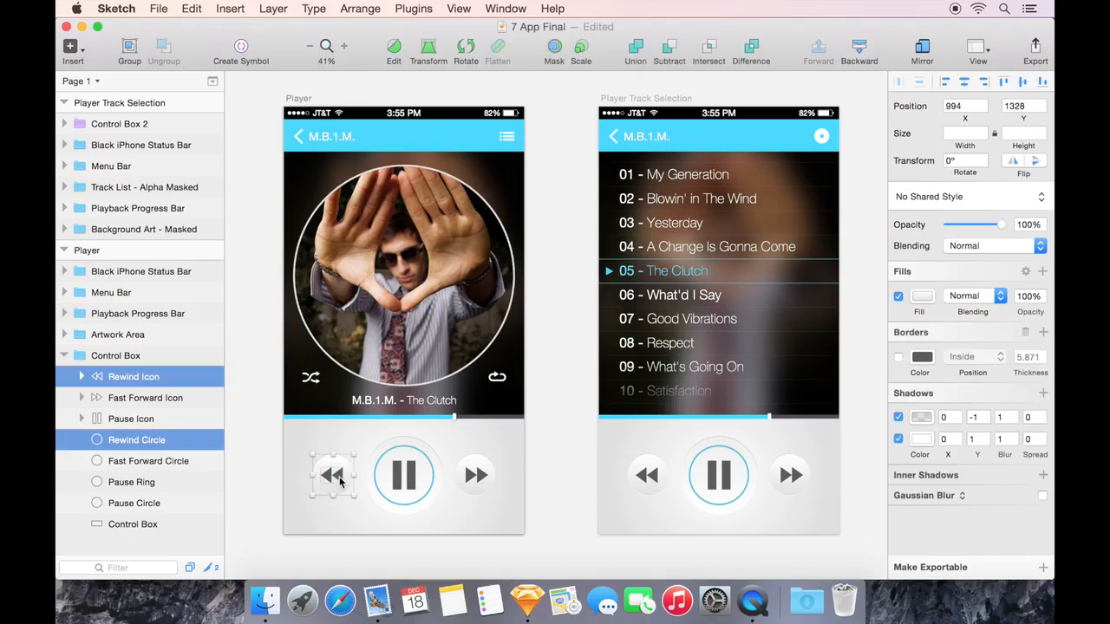
pyautogui.press('super+g')
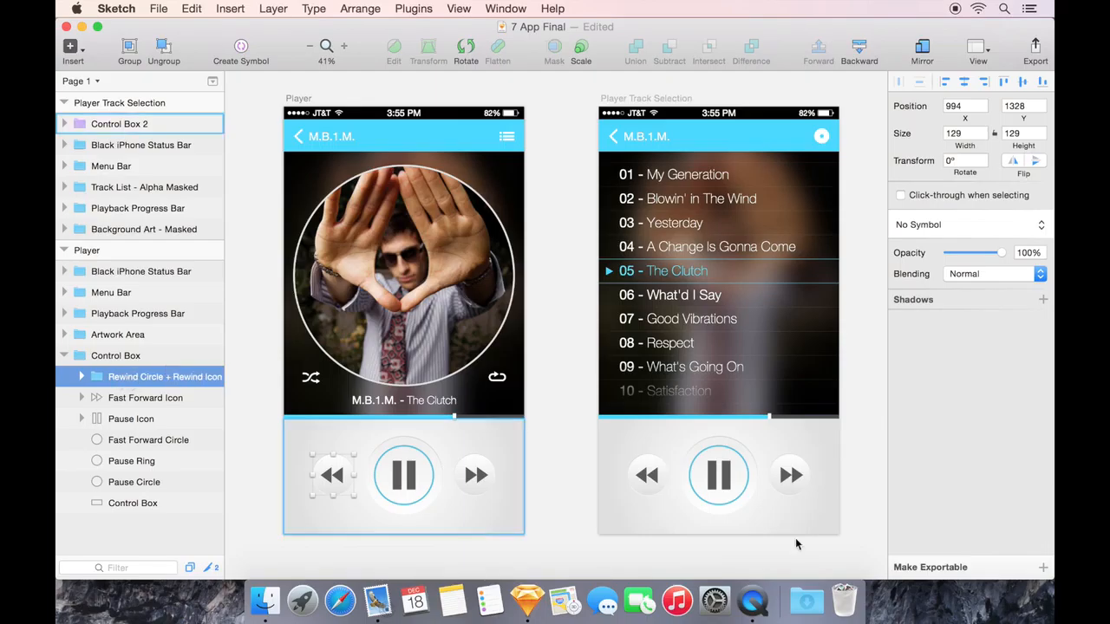
pyautogui.click(1006, 569)
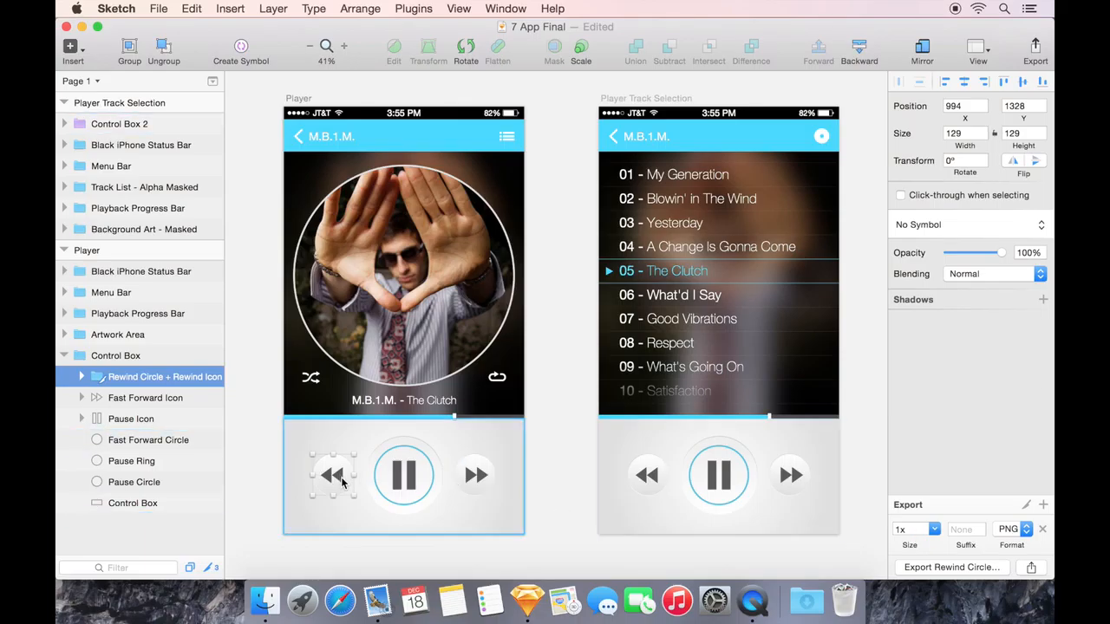
# - Group the fast-forward icon with its circle on the Player artboard and make the group exportable as 1x PNG
pyautogui.click(479, 475)
pyautogui.keyDown('shift'); pyautogui.click(475, 468); pyautogui.keyUp('shift')
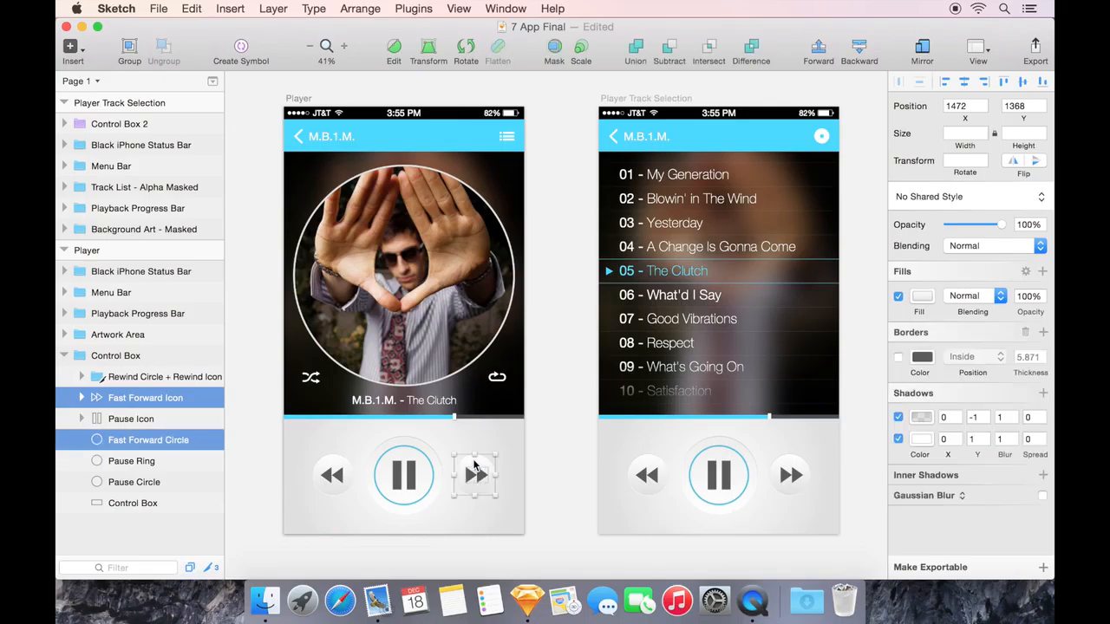
pyautogui.press('super+g')
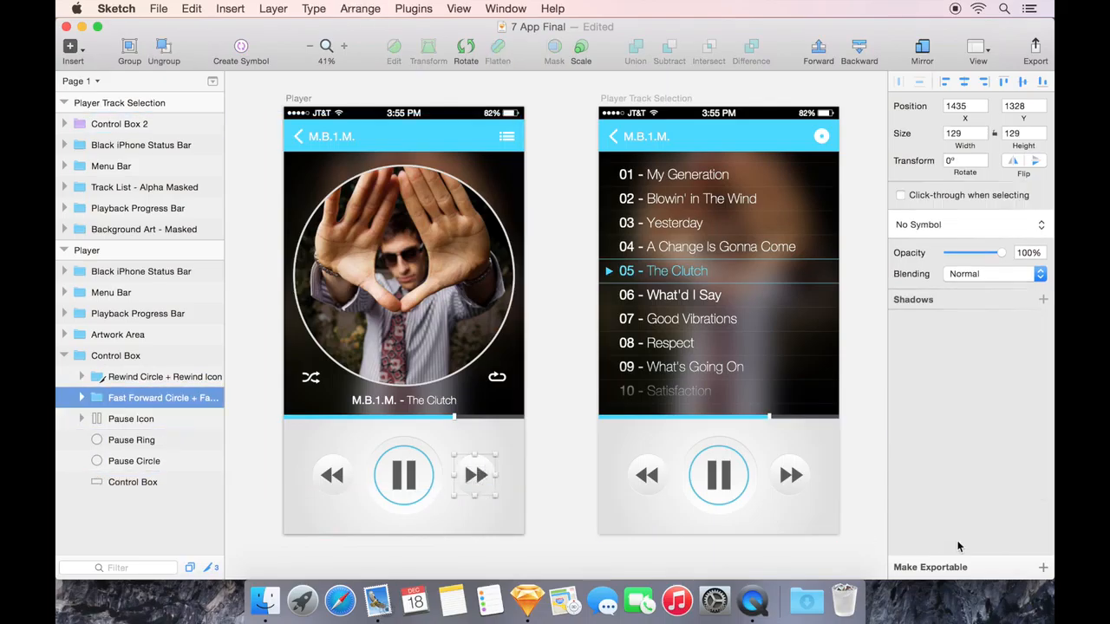
pyautogui.click(979, 571)
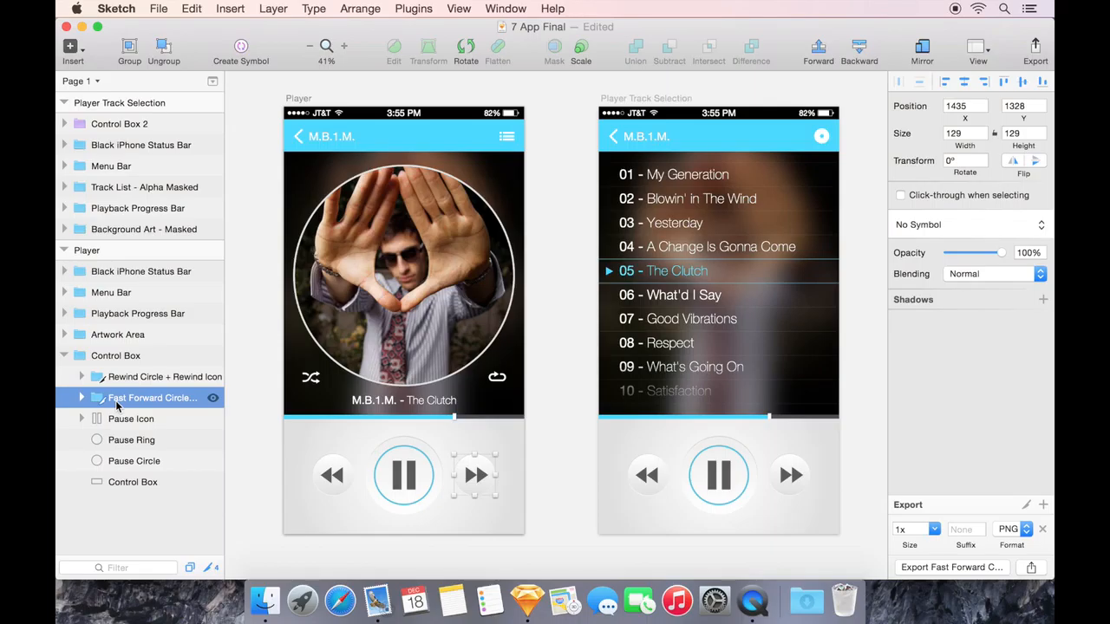
# - Filter the layer list to only exportable layers, clear the selection and restore the full list
pyautogui.click(189, 568)
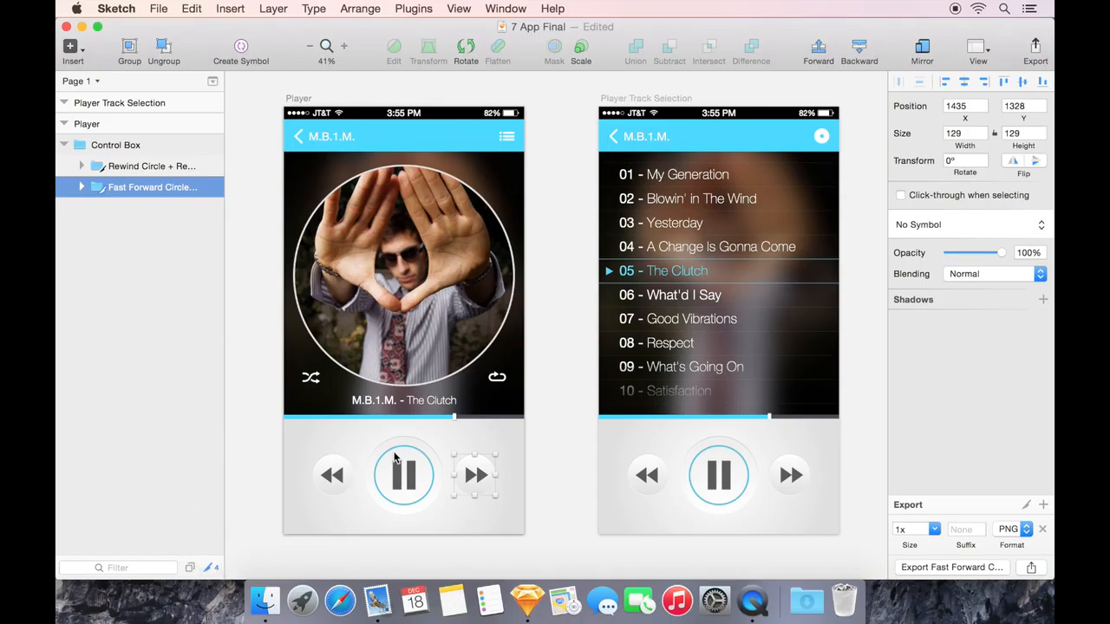
pyautogui.press('Escape')
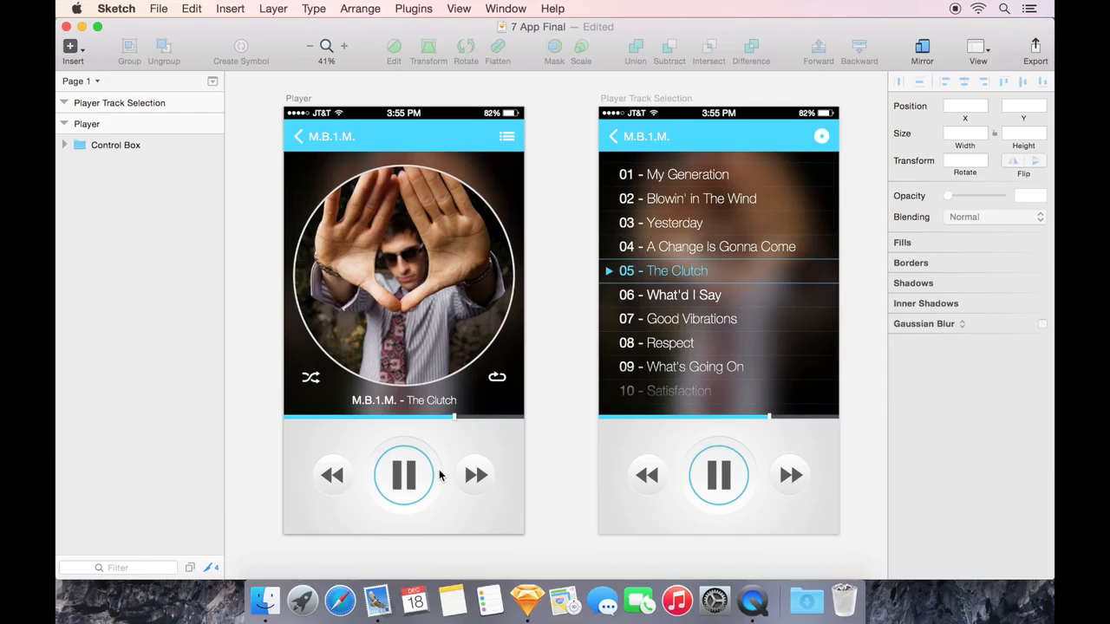
pyautogui.click(190, 567)
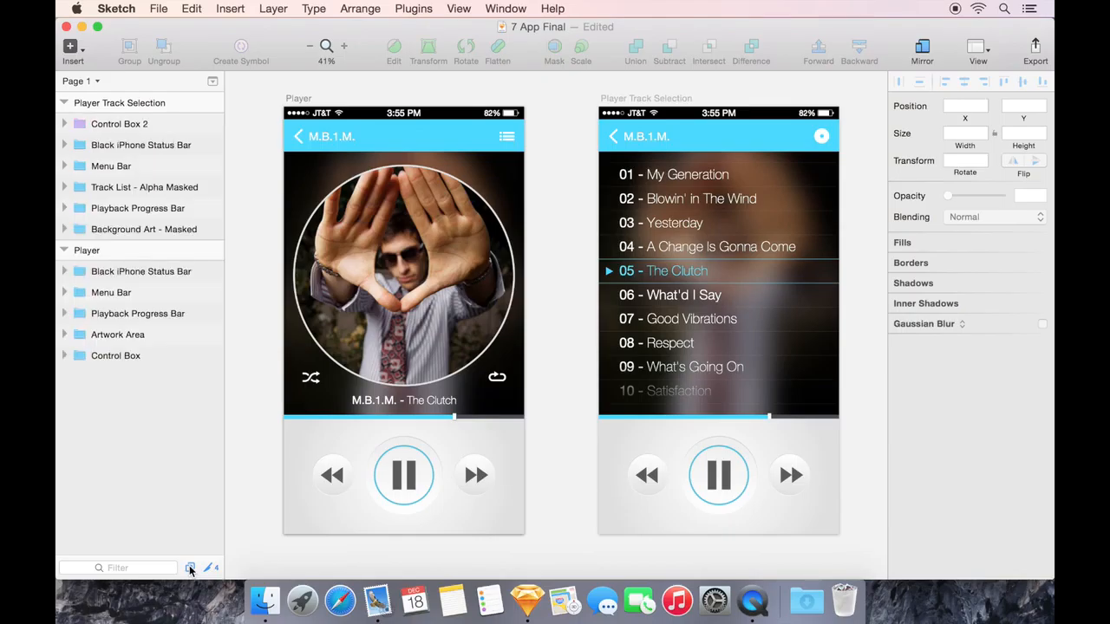
# - Check the rewind group's export settings, add a 2x PNG export size to the fast-forward group and remove it again
pyautogui.click(333, 478)
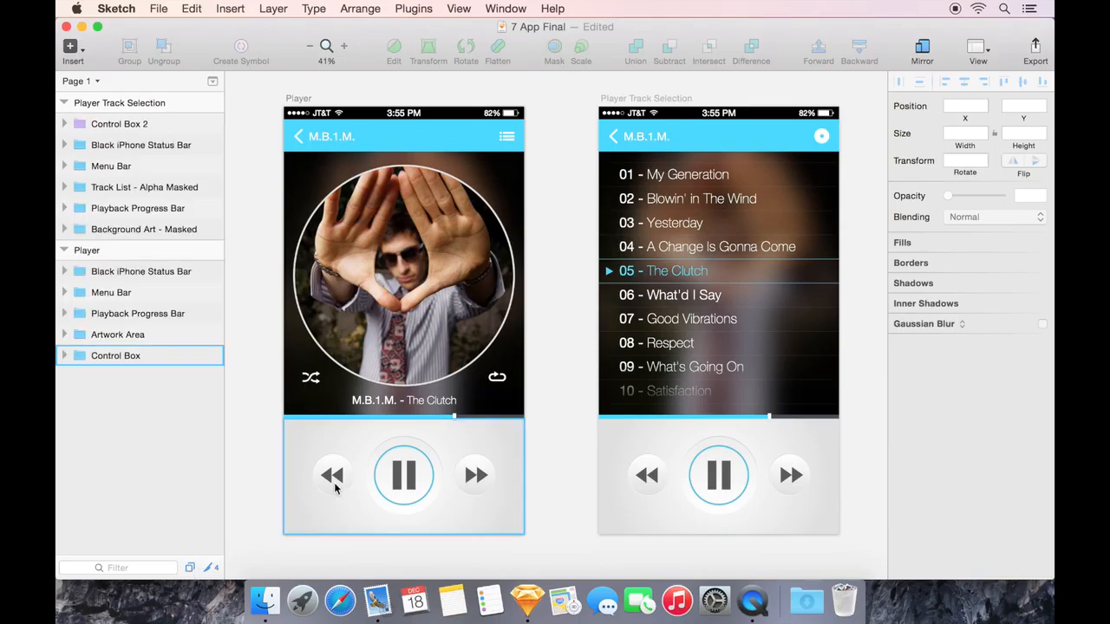
pyautogui.doubleClick(337, 476)
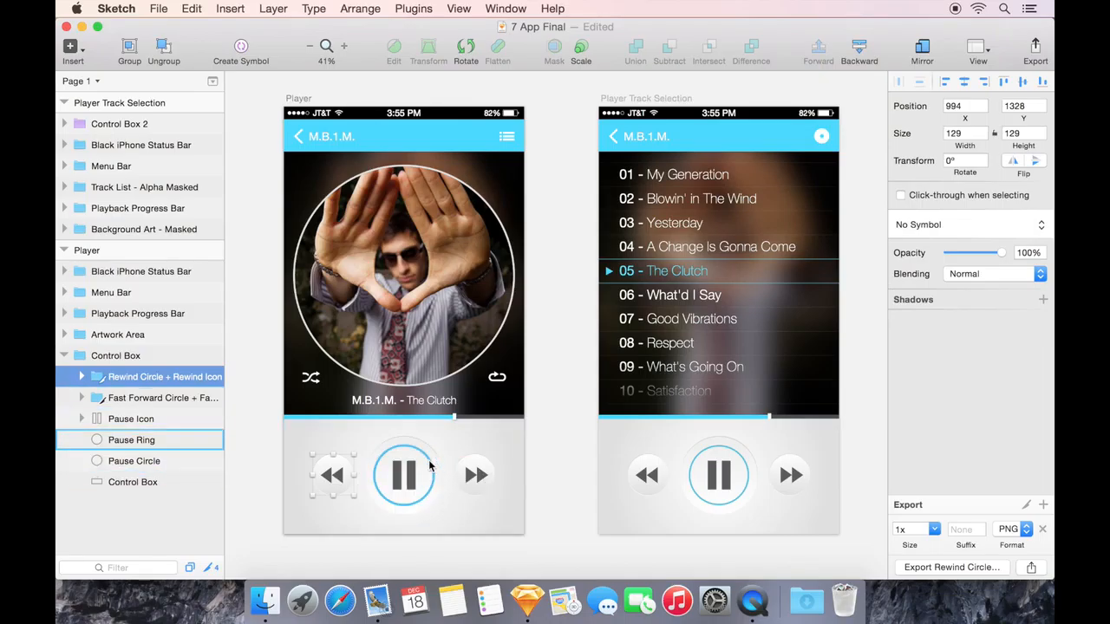
pyautogui.click(487, 478)
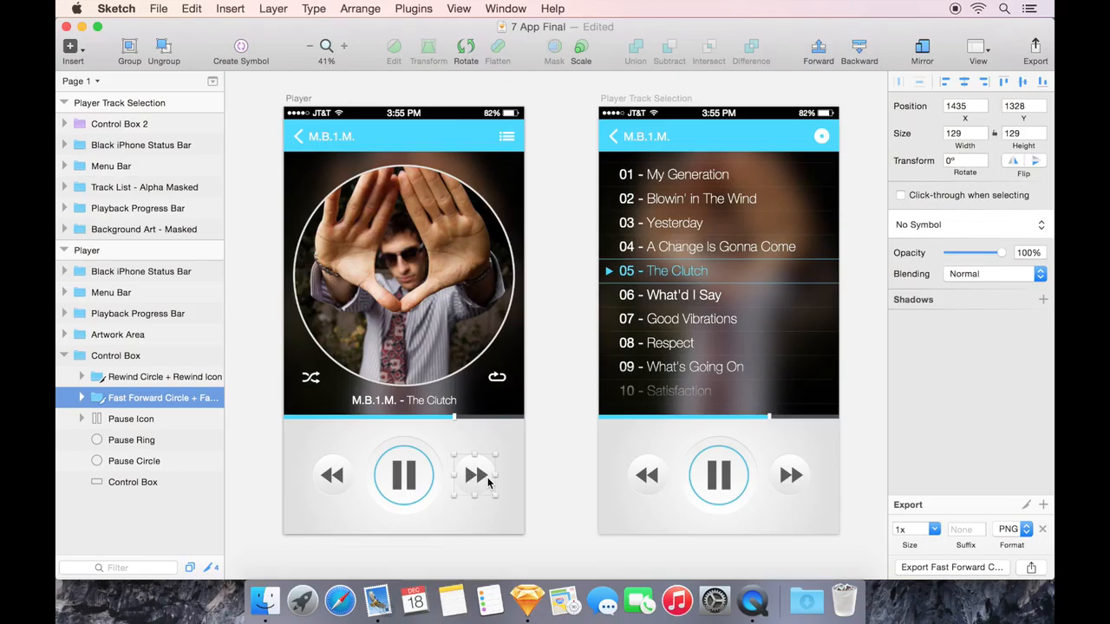
pyautogui.click(1043, 504)
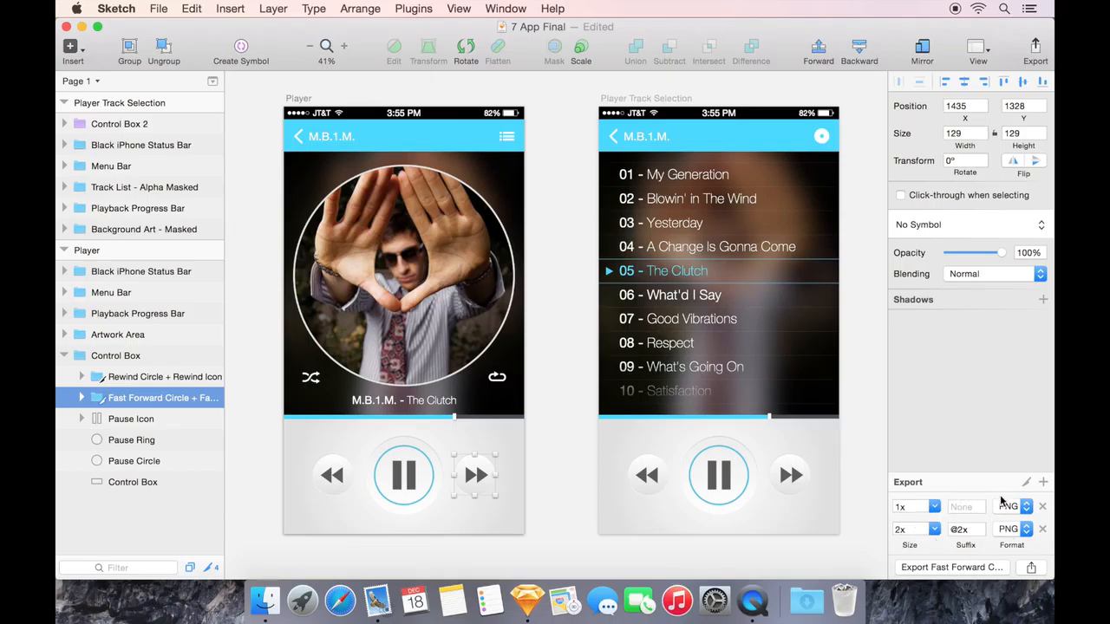
pyautogui.click(1043, 529)
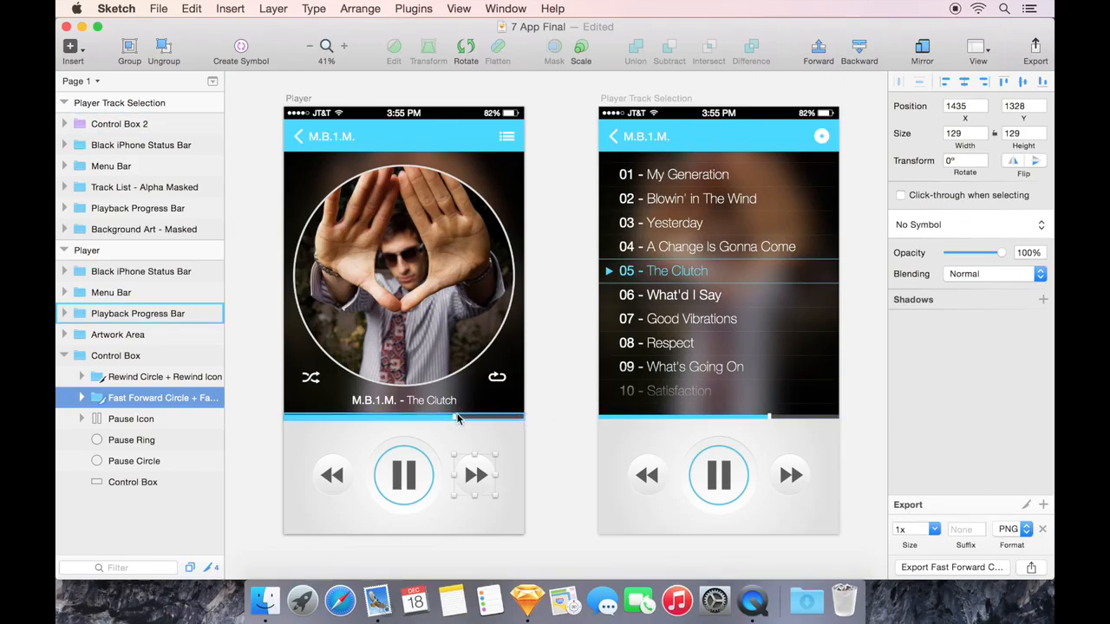
# - Draw a circle about 168 by 168 on the empty canvas beside the Player artboard
pyautogui.click(245, 364)
pyautogui.hscroll(-15, 246, 364)
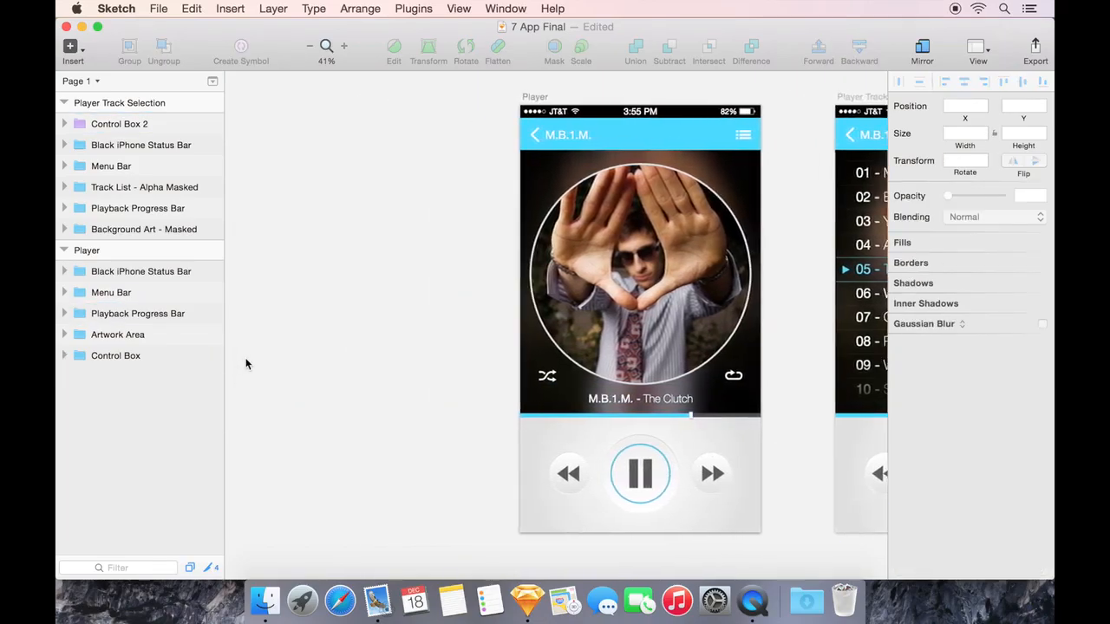
pyautogui.hscroll(3, 245, 364)
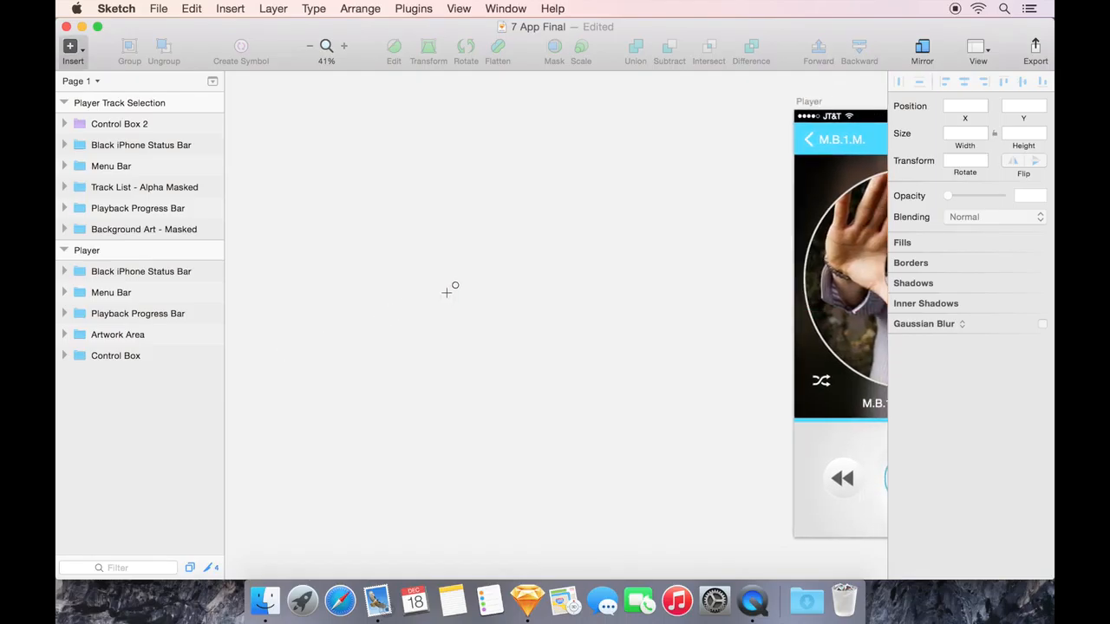
pyautogui.moveTo(443, 292); pyautogui.dragTo(501, 374)
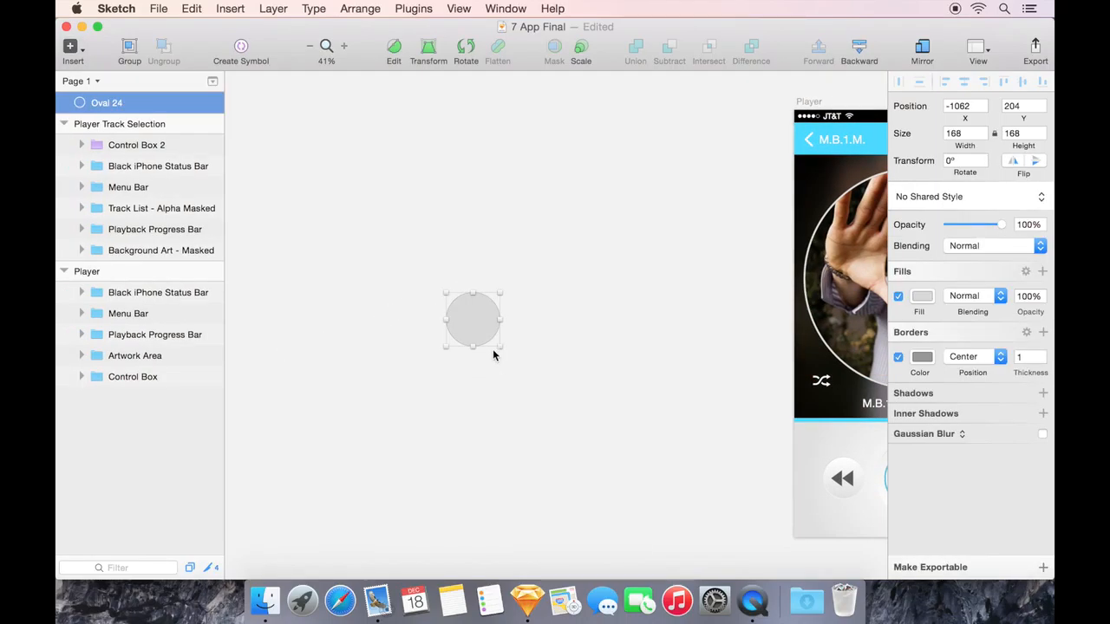
# - Set the new circle's border to thickness 11 and colour it green 36F1A7
pyautogui.click(1043, 354)
pyautogui.click(1043, 354)
pyautogui.click(1043, 353)
pyautogui.click(1043, 354)
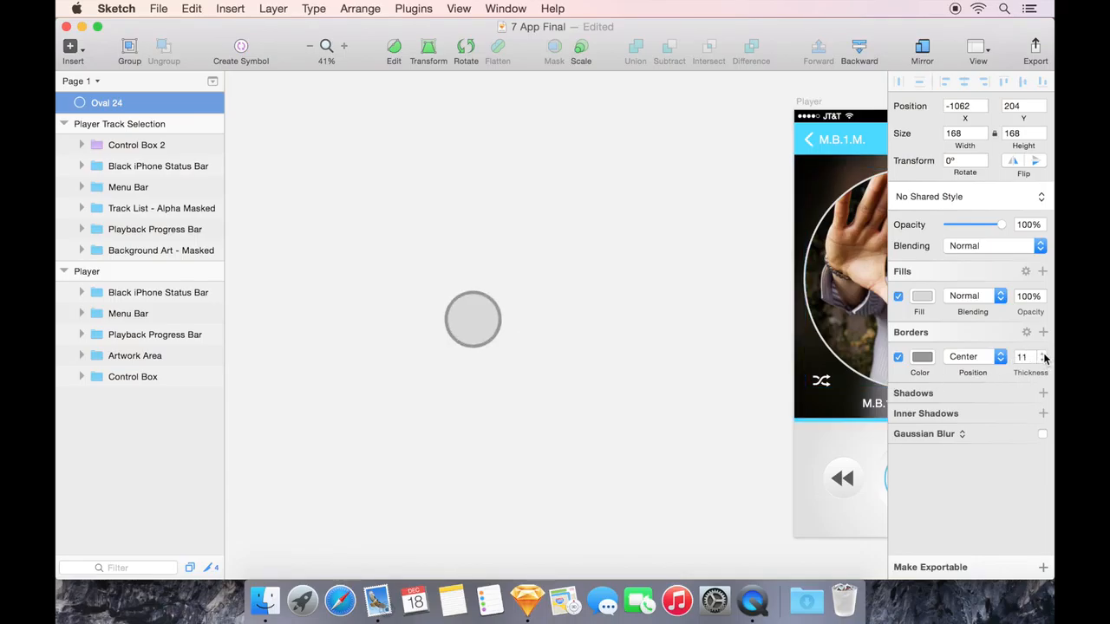
pyautogui.click(921, 357)
pyautogui.moveTo(999, 325); pyautogui.dragTo(1012, 306)
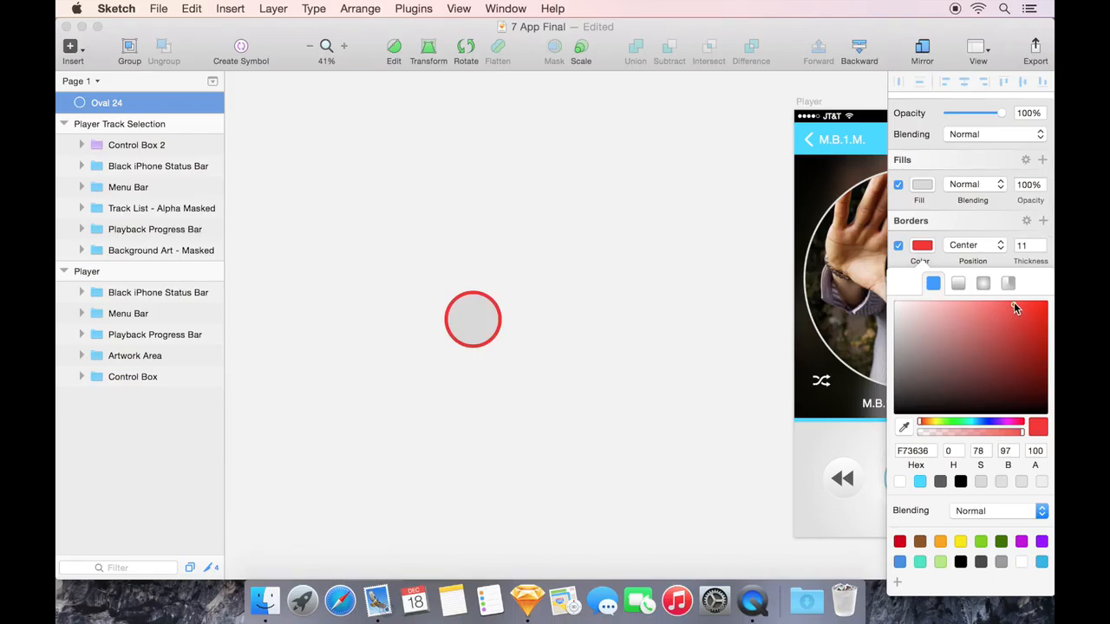
pyautogui.click(950, 422)
pyautogui.moveTo(950, 423); pyautogui.dragTo(965, 422)
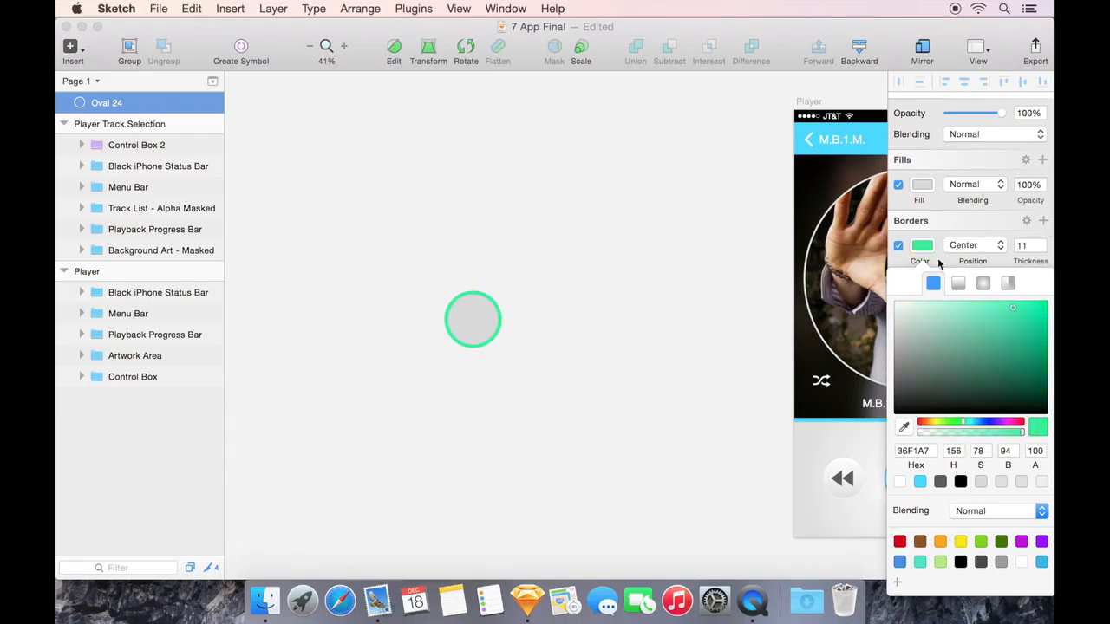
pyautogui.click(923, 246)
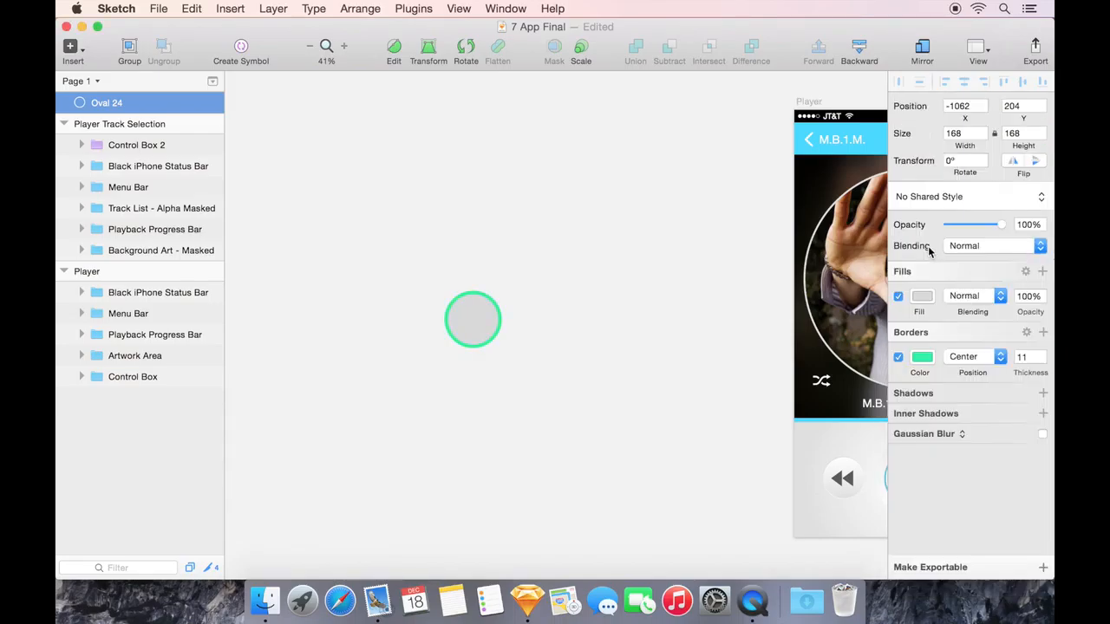
# - Set the circle's border position to Outside and move the circle slightly further from the Player artboard
pyautogui.click(999, 358)
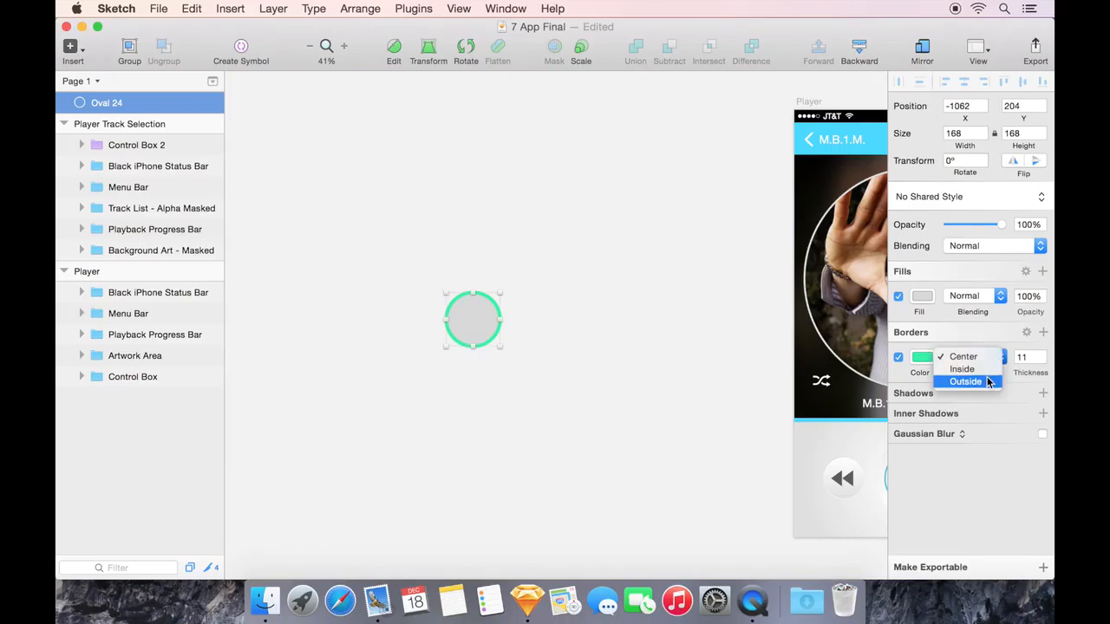
pyautogui.click(986, 382)
pyautogui.moveTo(451, 317); pyautogui.dragTo(409, 313)
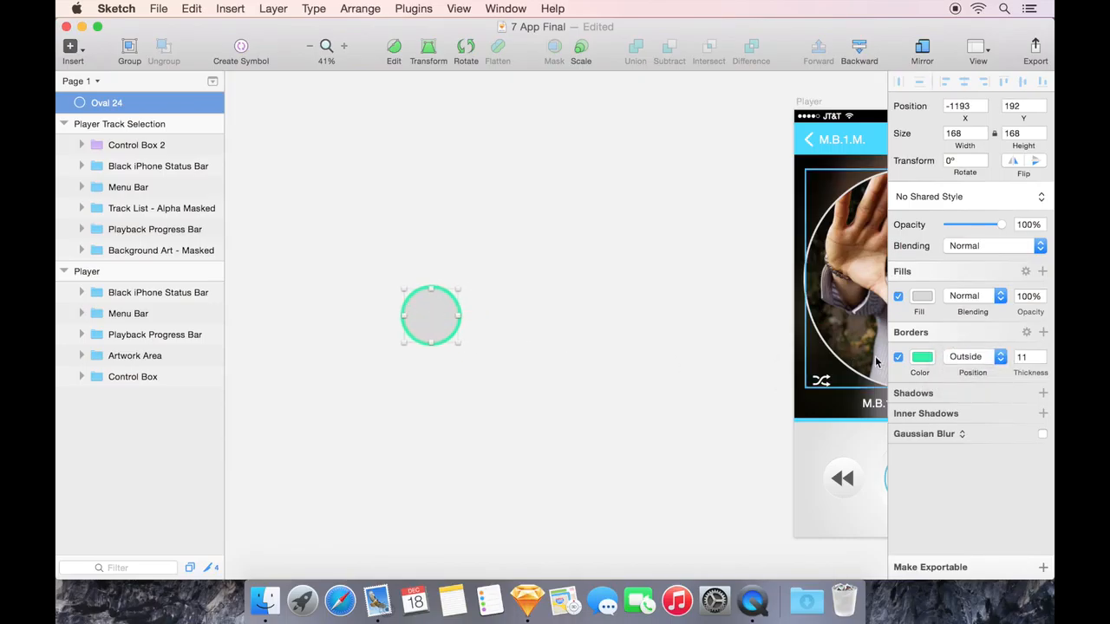
pyautogui.click(924, 363)
pyautogui.moveTo(924, 354); pyautogui.dragTo(886, 360)
pyautogui.press('super+z')
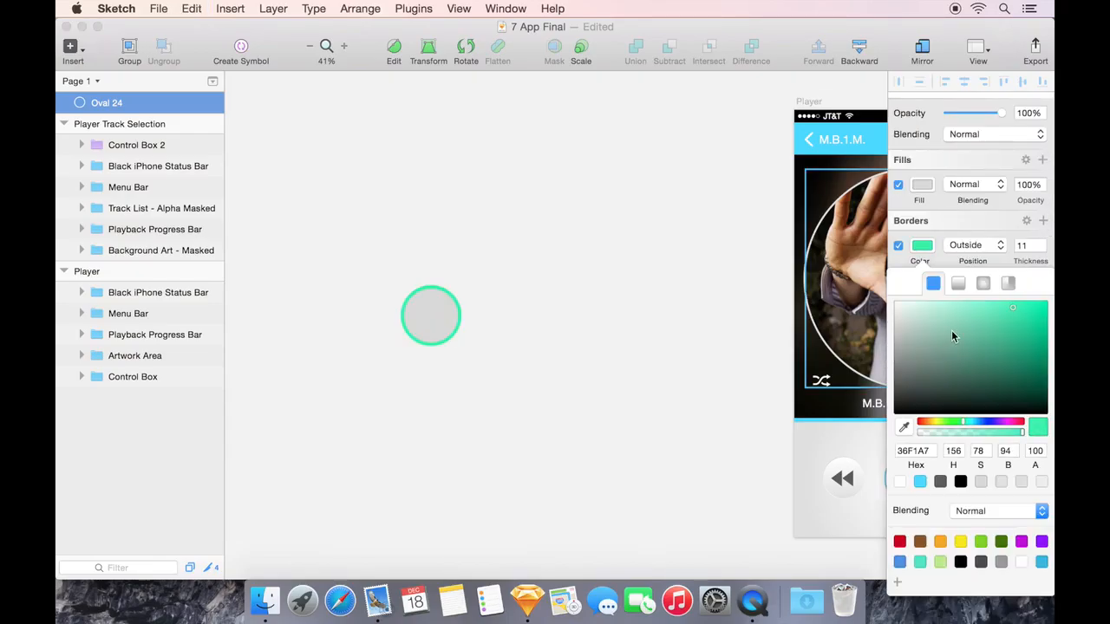
pyautogui.click(924, 249)
# - Change the circle's fill colour to dark grey
pyautogui.click(928, 296)
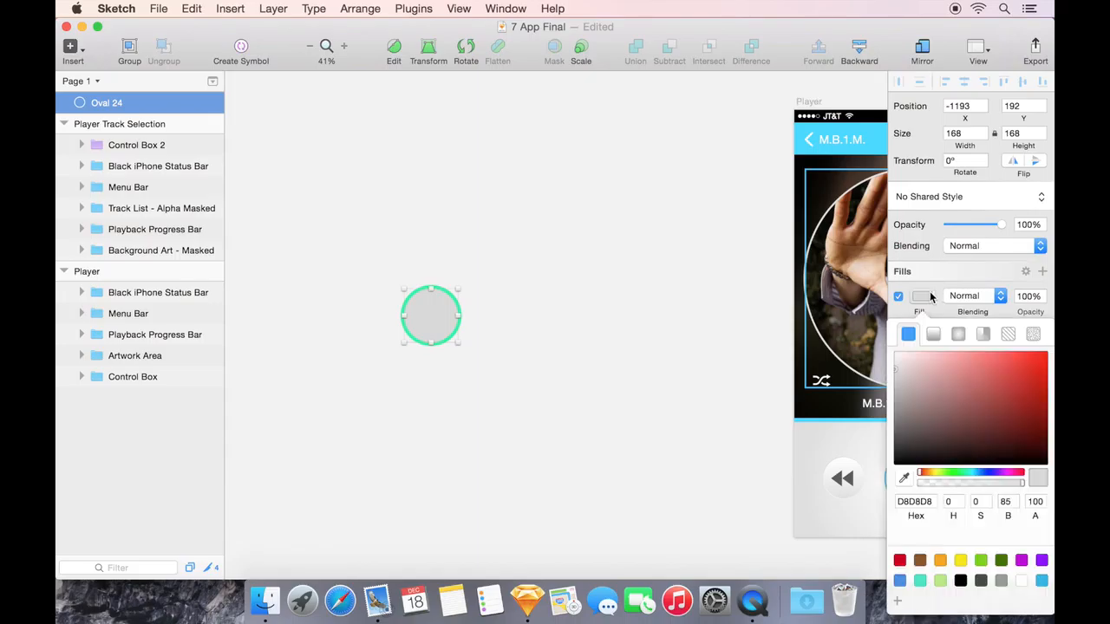
pyautogui.moveTo(921, 386); pyautogui.dragTo(869, 412)
pyautogui.click(450, 328)
pyautogui.click(433, 323)
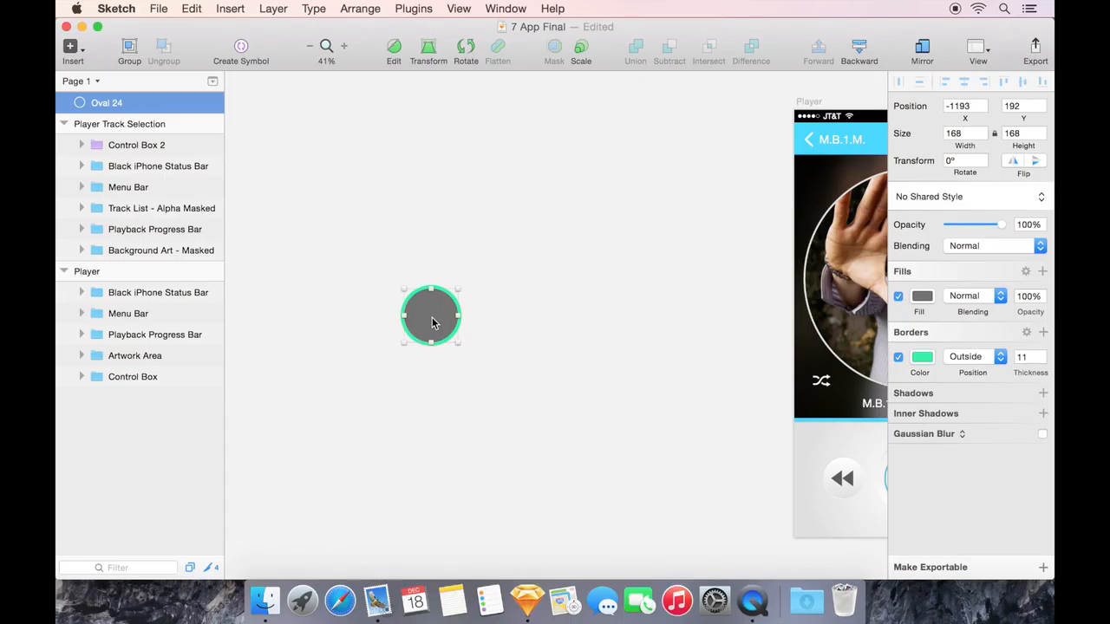
# - Duplicate the green-bordered circle beside the original and turn off the border on one of the two circles
pyautogui.moveTo(433, 323); pyautogui.dragTo(391, 317)
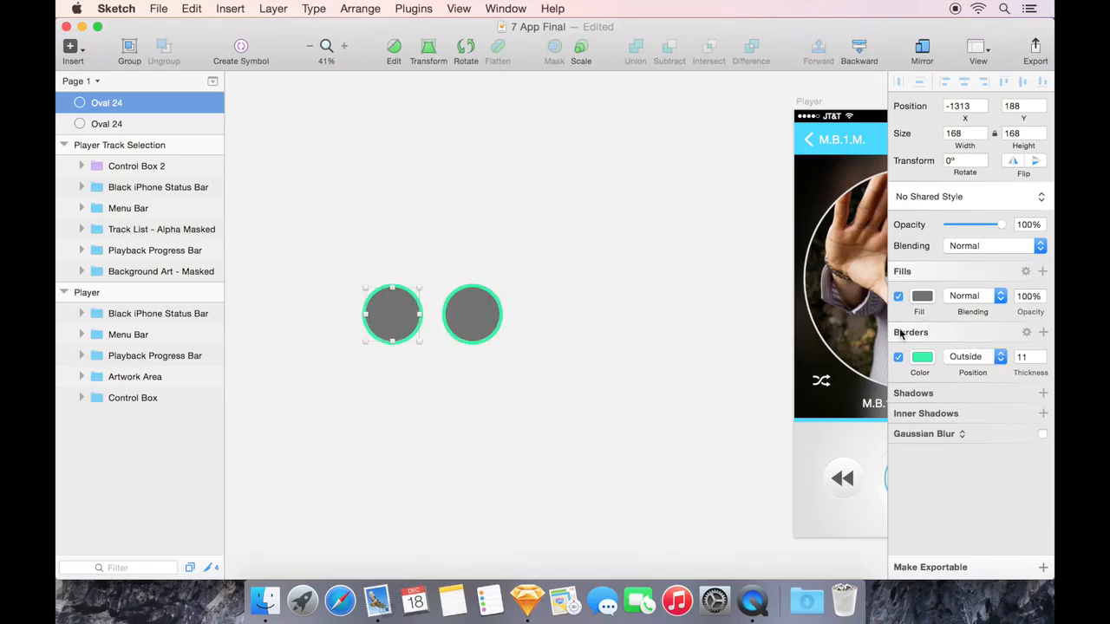
pyautogui.click(898, 358)
pyautogui.click(387, 319)
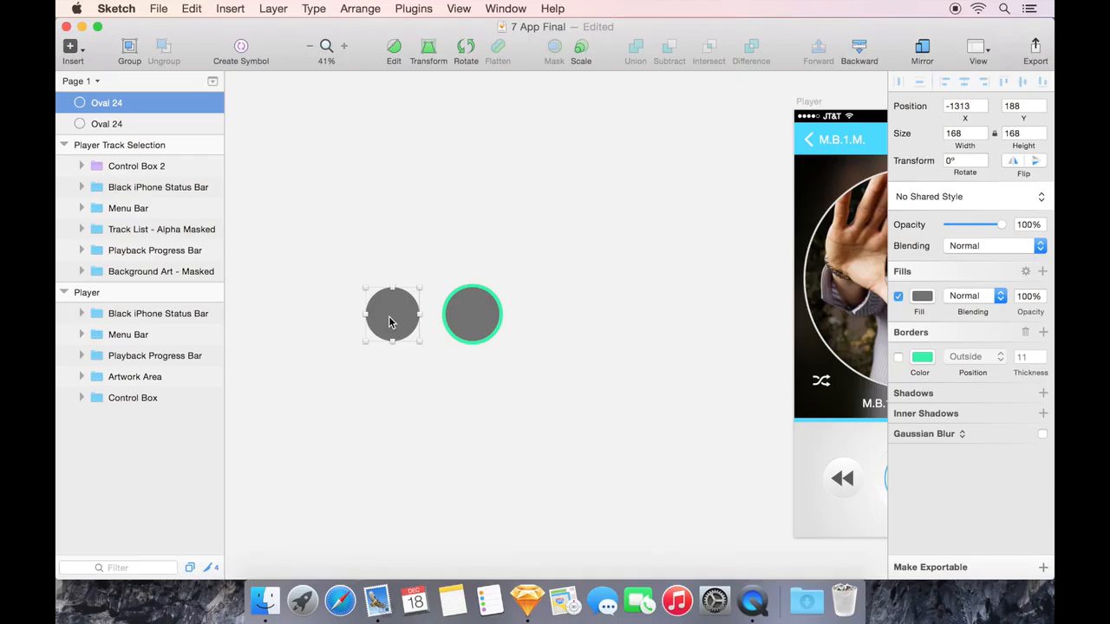
# - Move the borderless circle slightly further from the green-bordered circle, to X position -1343
pyautogui.click(486, 316)
pyautogui.click(516, 374)
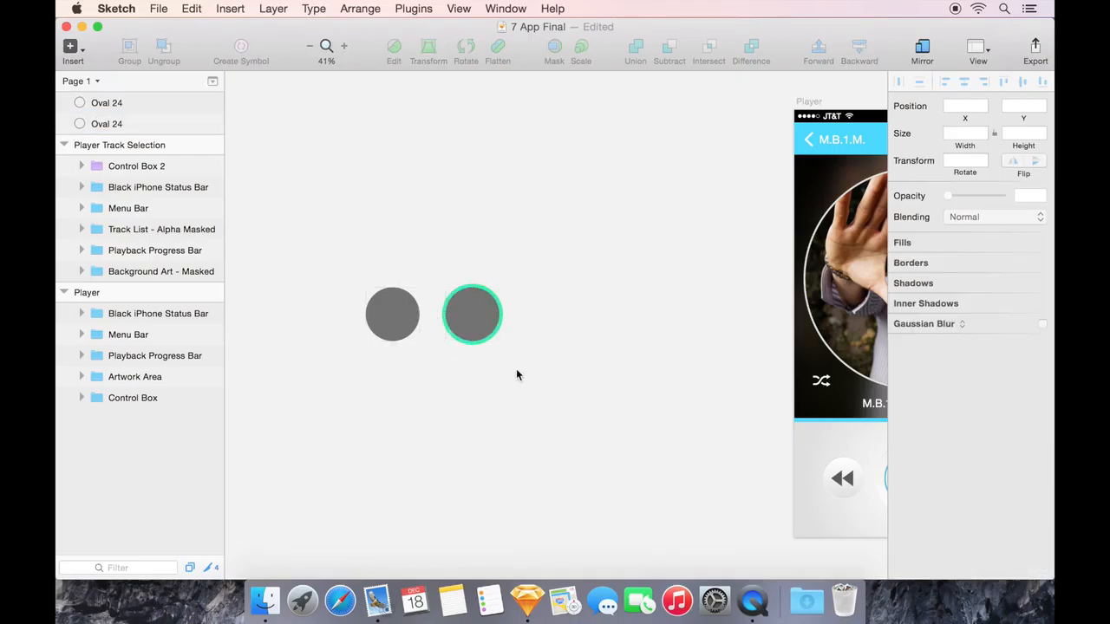
pyautogui.moveTo(396, 309); pyautogui.dragTo(386, 309)
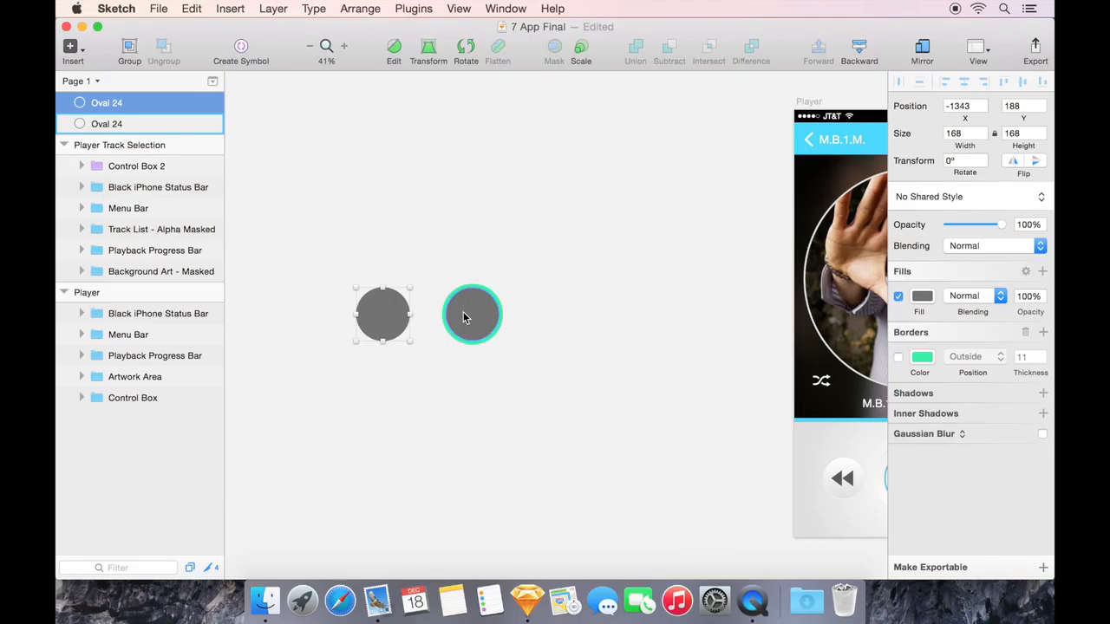
pyautogui.click(462, 315)
pyautogui.click(397, 315)
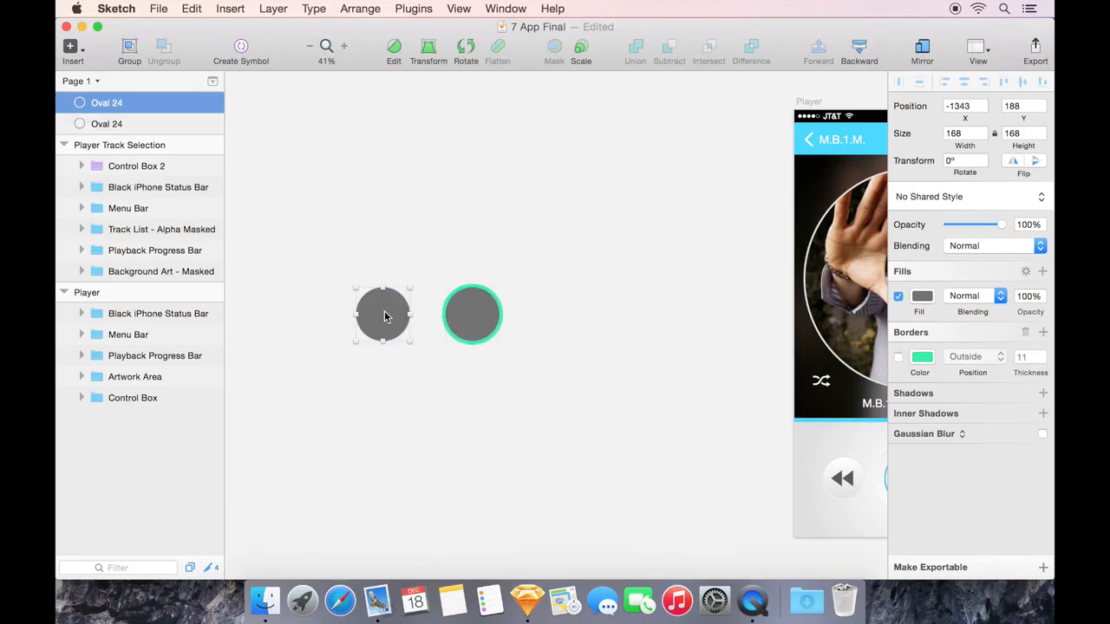
# - Create a 190 × 190 slice fitted around the green-bordered circle, including its outside border
pyautogui.click(477, 320)
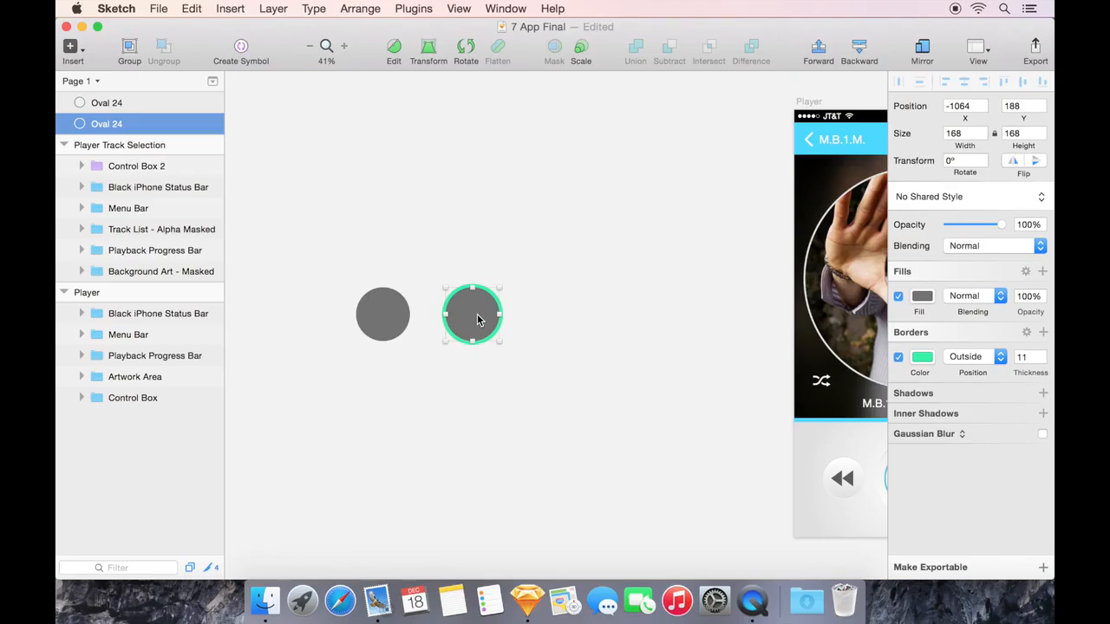
pyautogui.click(72, 46)
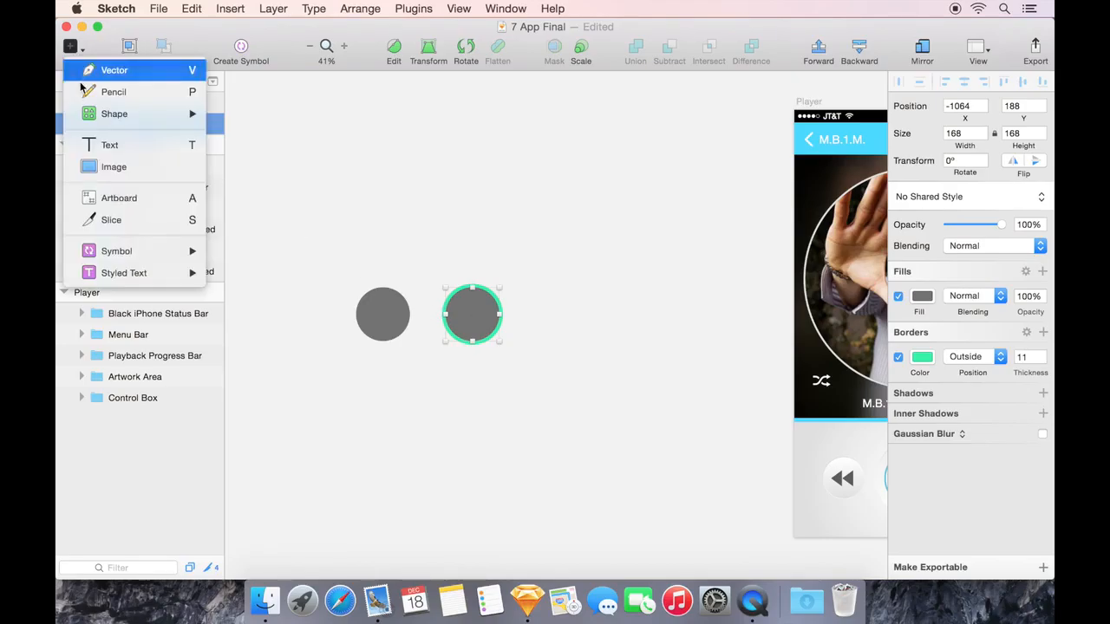
pyautogui.click(111, 219)
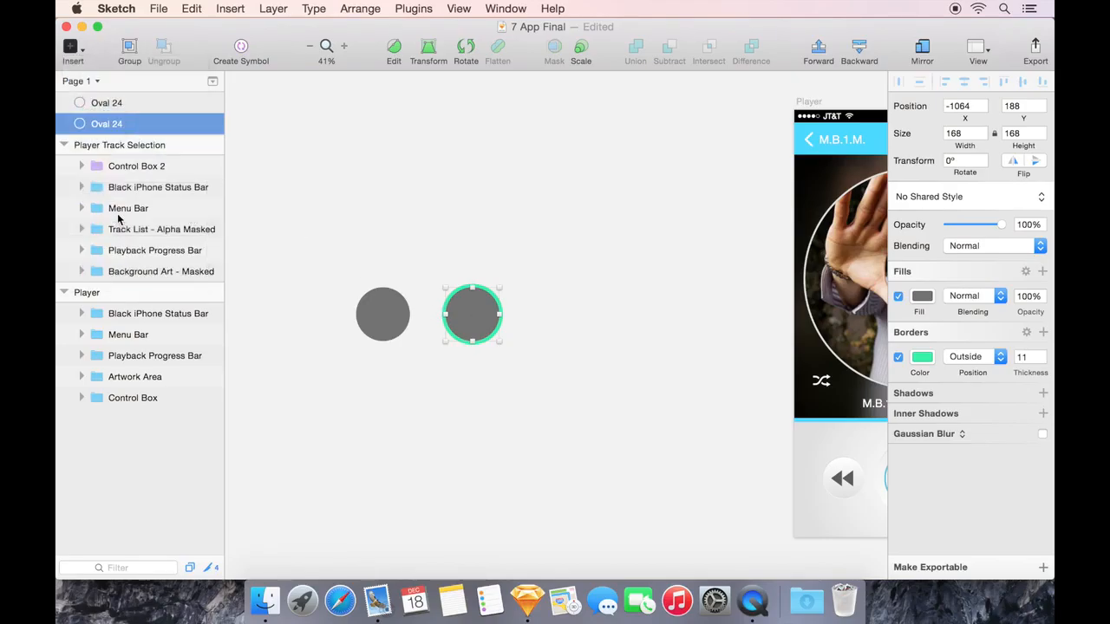
pyautogui.click(472, 314)
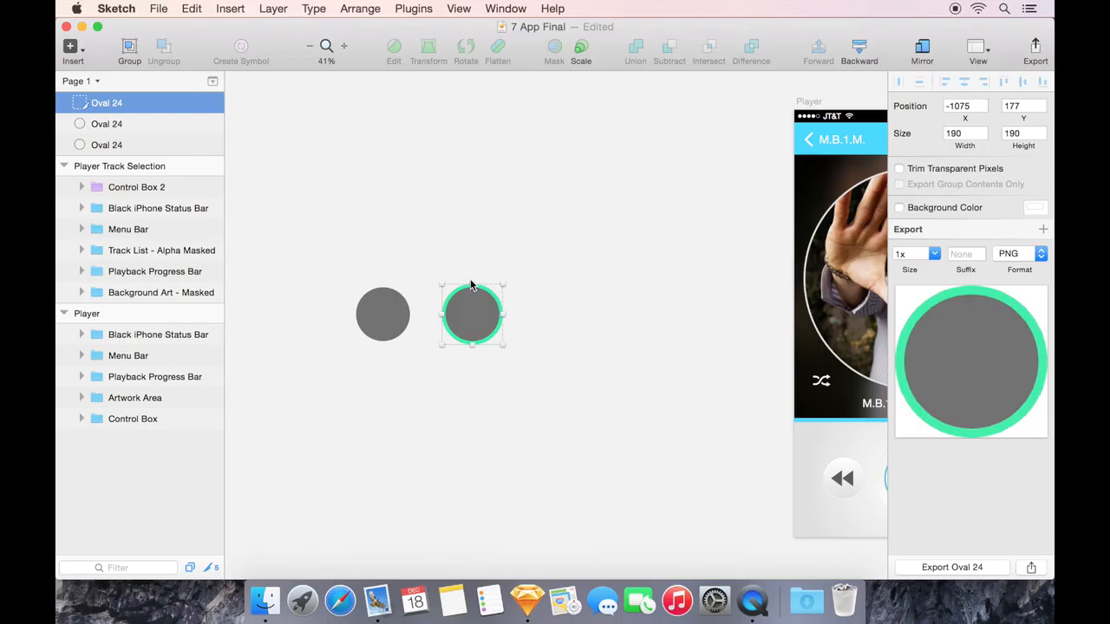
# - Stack the borderless circle exactly over the green-bordered one and check the slice and both circles in the layer list
pyautogui.moveTo(390, 319); pyautogui.dragTo(482, 318)
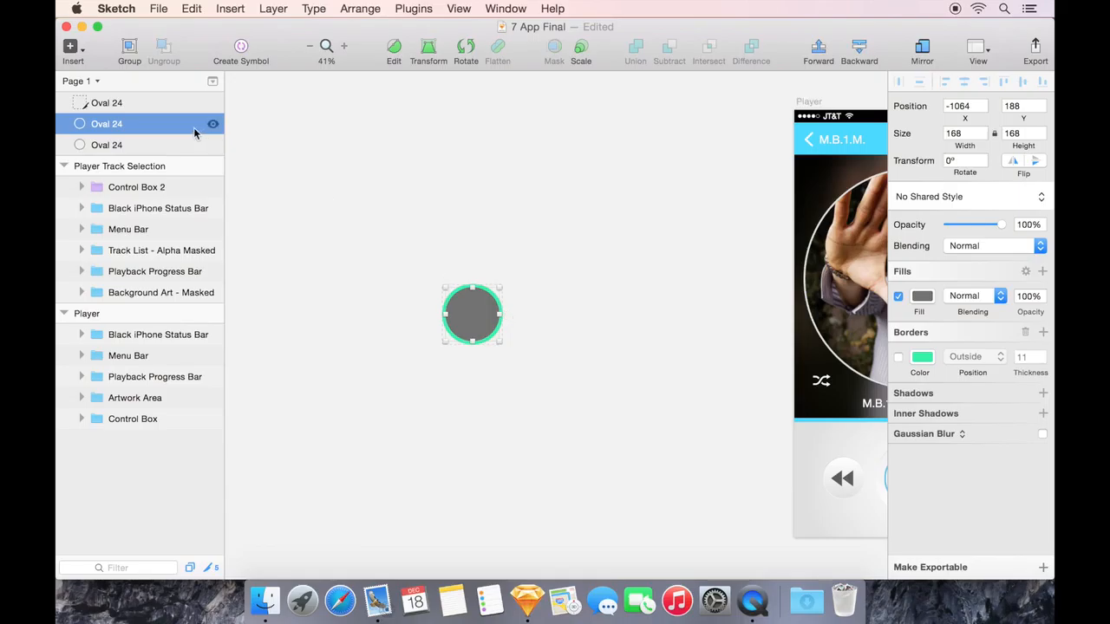
pyautogui.click(136, 107)
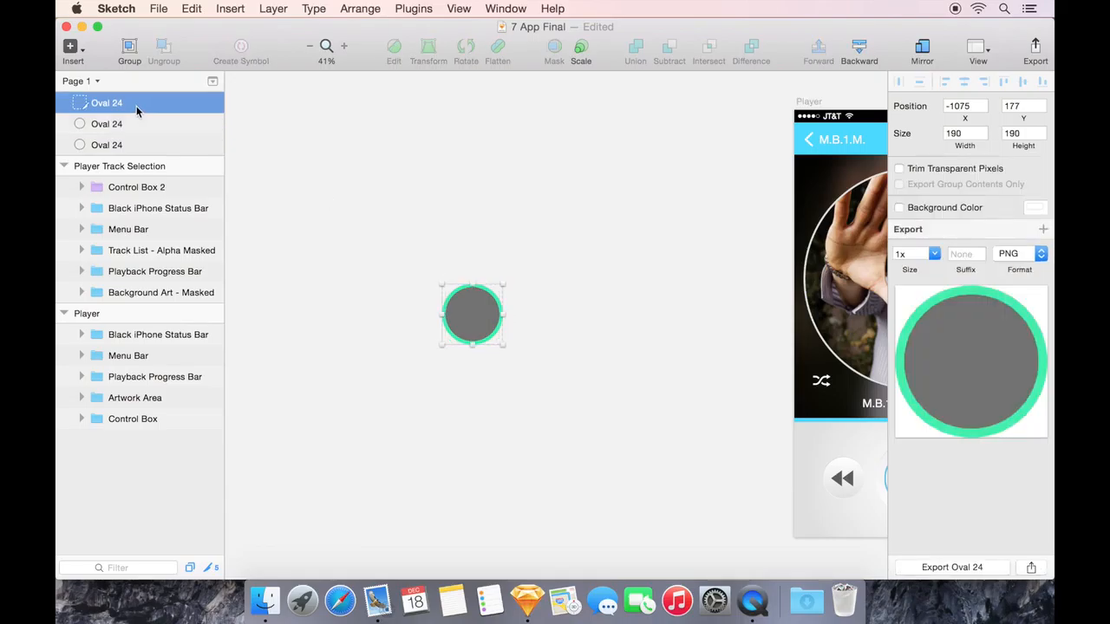
pyautogui.click(138, 127)
pyautogui.click(137, 147)
pyautogui.click(137, 129)
pyautogui.click(136, 110)
pyautogui.click(135, 125)
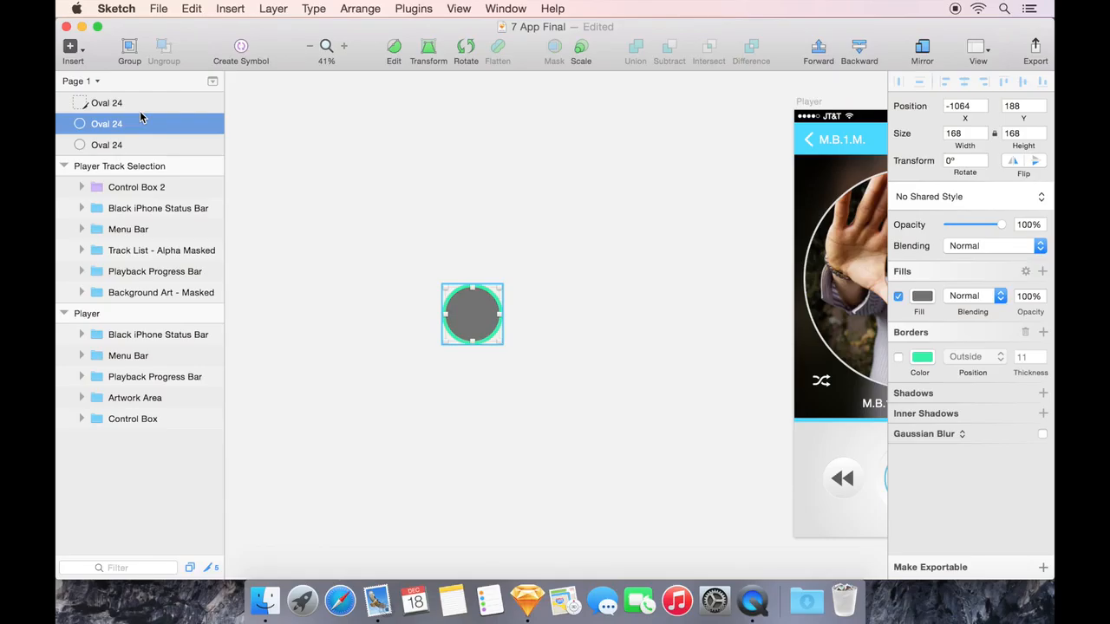
pyautogui.click(136, 103)
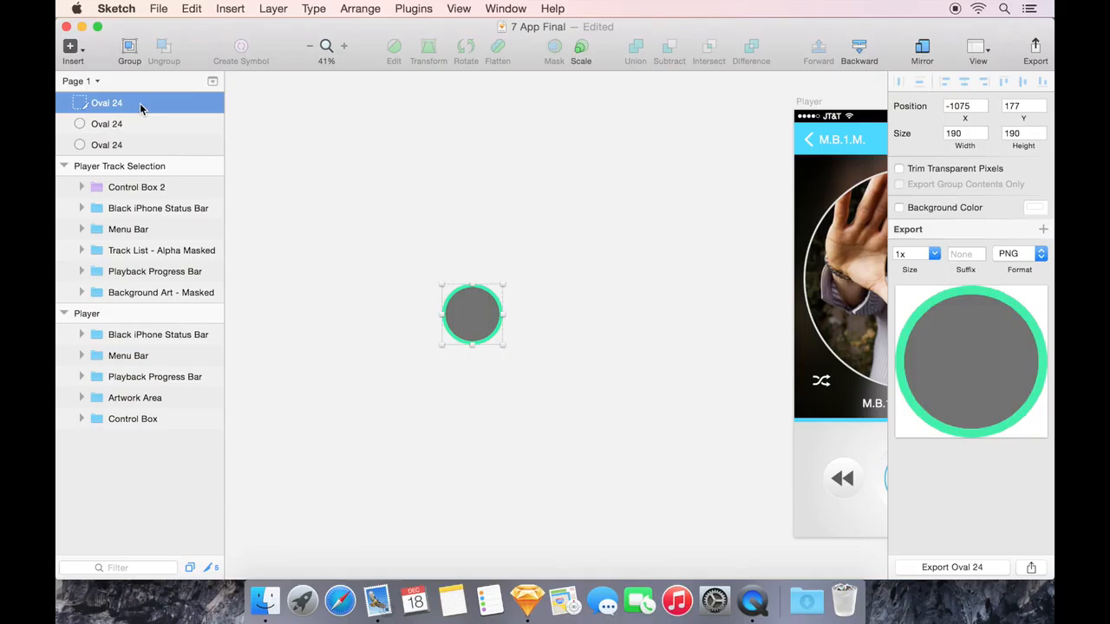
# - Duplicate the slice to just above the green-bordered circle's layer and group the copy with that circle
pyautogui.press('alt')
pyautogui.moveTo(133, 103); pyautogui.dragTo(132, 139)
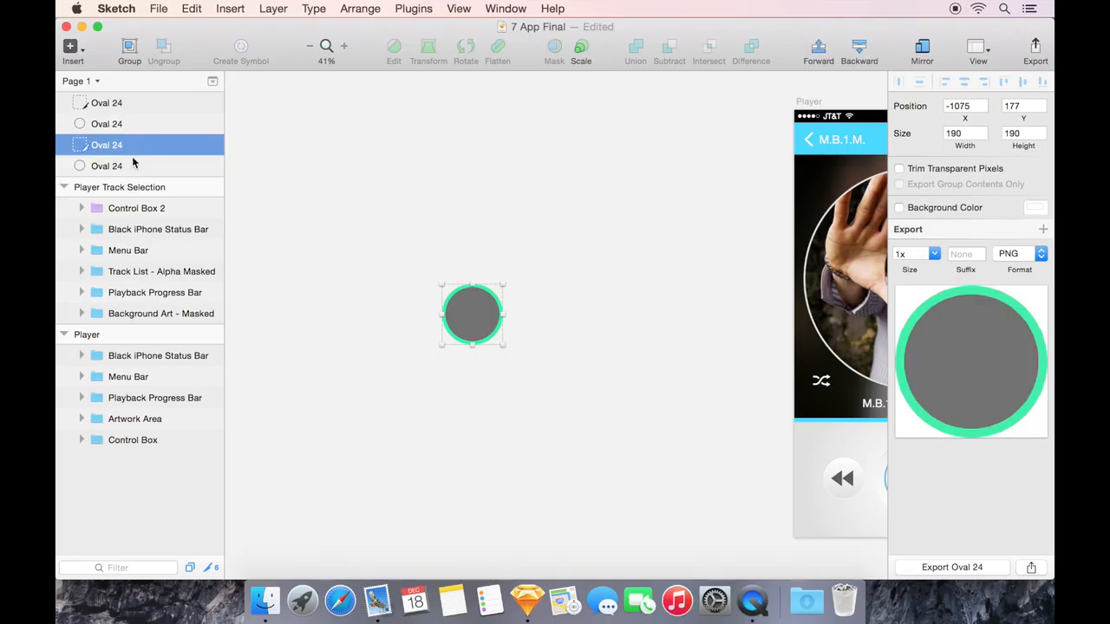
pyautogui.keyDown('shift'); pyautogui.click(135, 166); pyautogui.keyUp('shift')
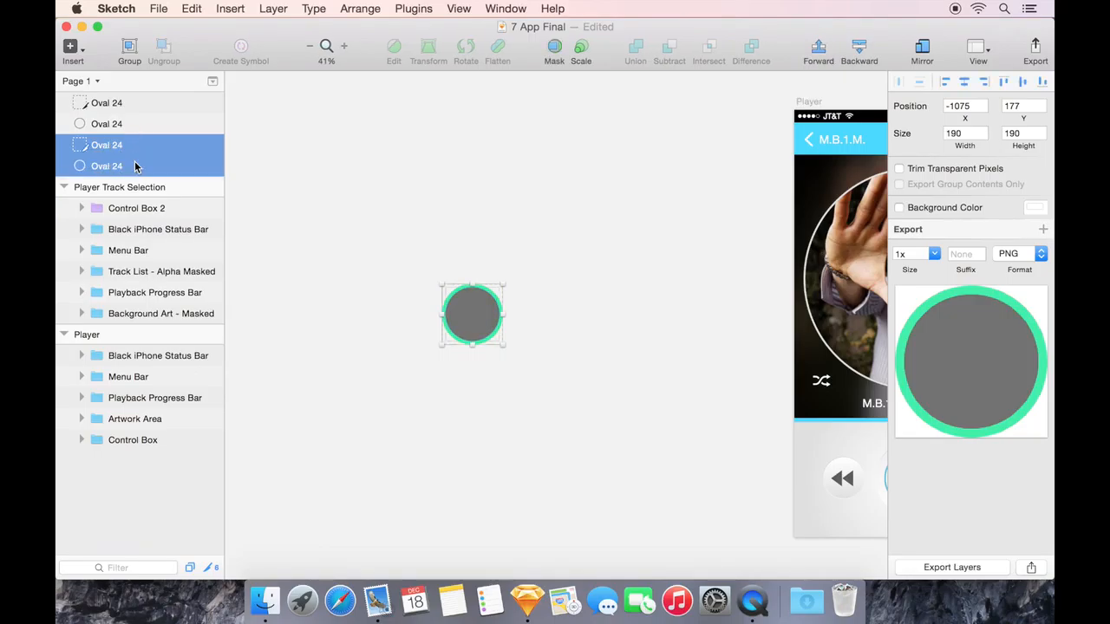
pyautogui.press('super+g')
# - Group the original slice with the borderless circle
pyautogui.click(126, 105)
pyautogui.keyDown('shift'); pyautogui.click(126, 126); pyautogui.keyUp('shift')
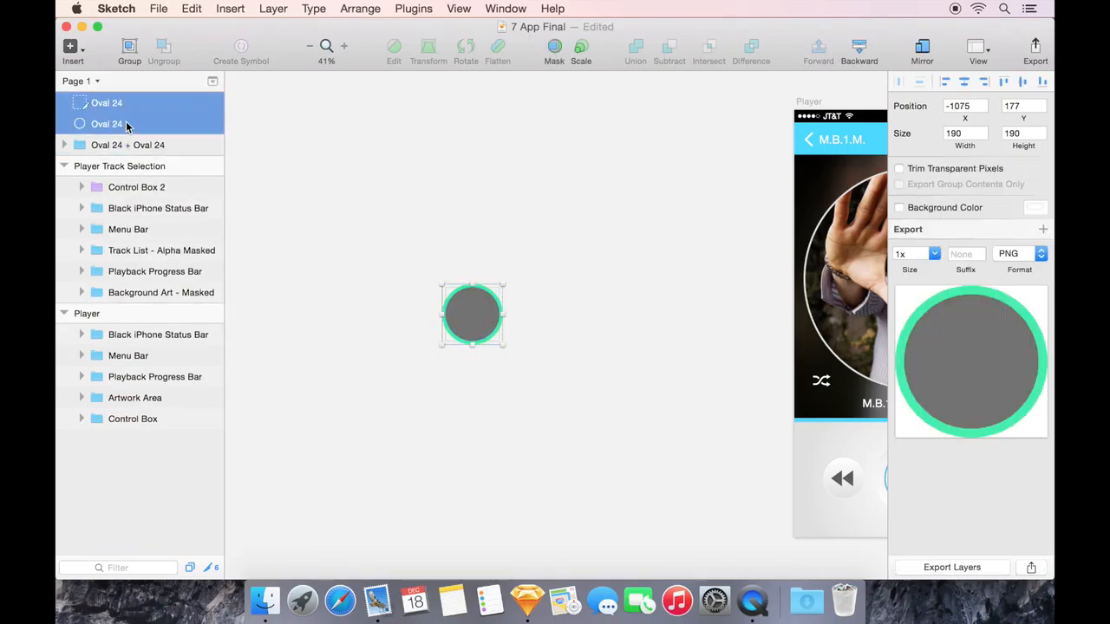
pyautogui.press('super+g')
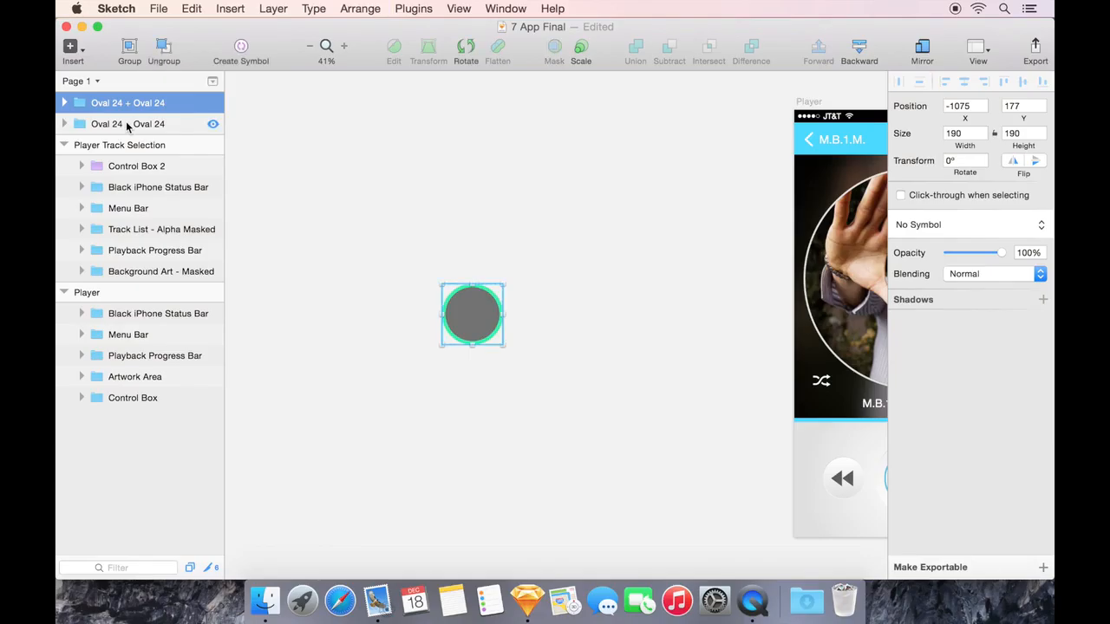
# - Expand both circle groups and turn on Export Group Contents Only for the slice in the borderless circle's group
pyautogui.click(64, 124)
pyautogui.click(64, 102)
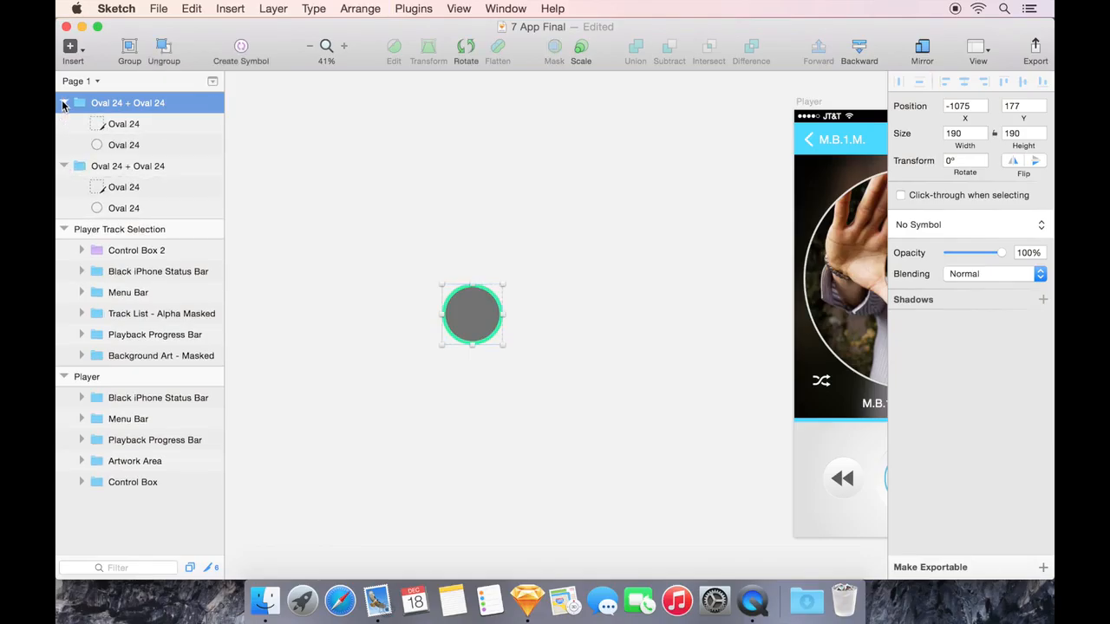
pyautogui.click(156, 124)
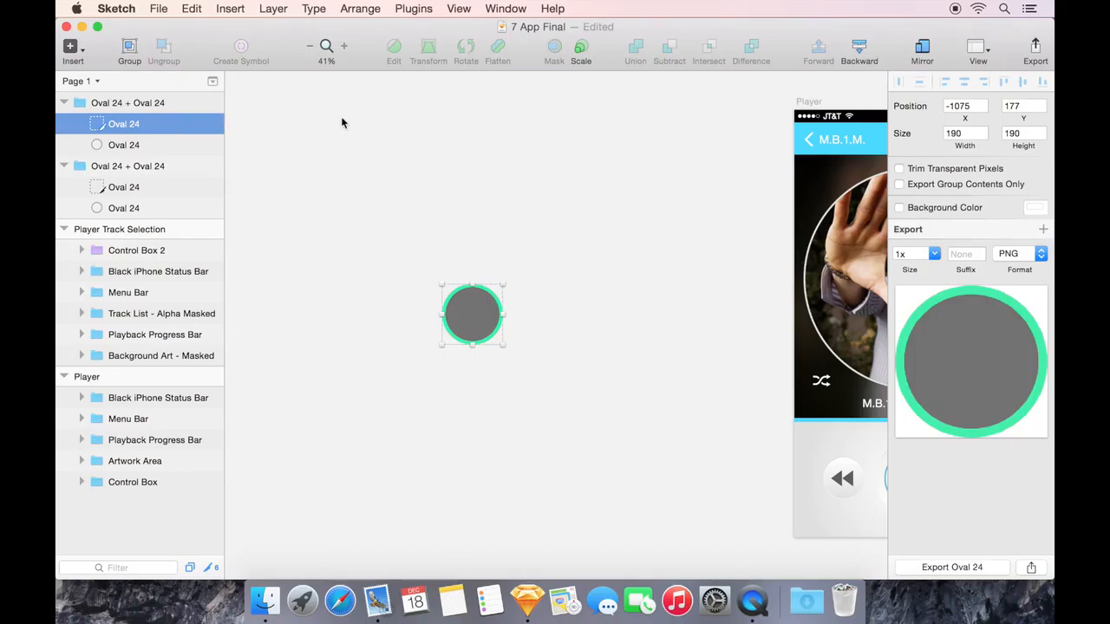
pyautogui.click(965, 189)
pyautogui.click(958, 184)
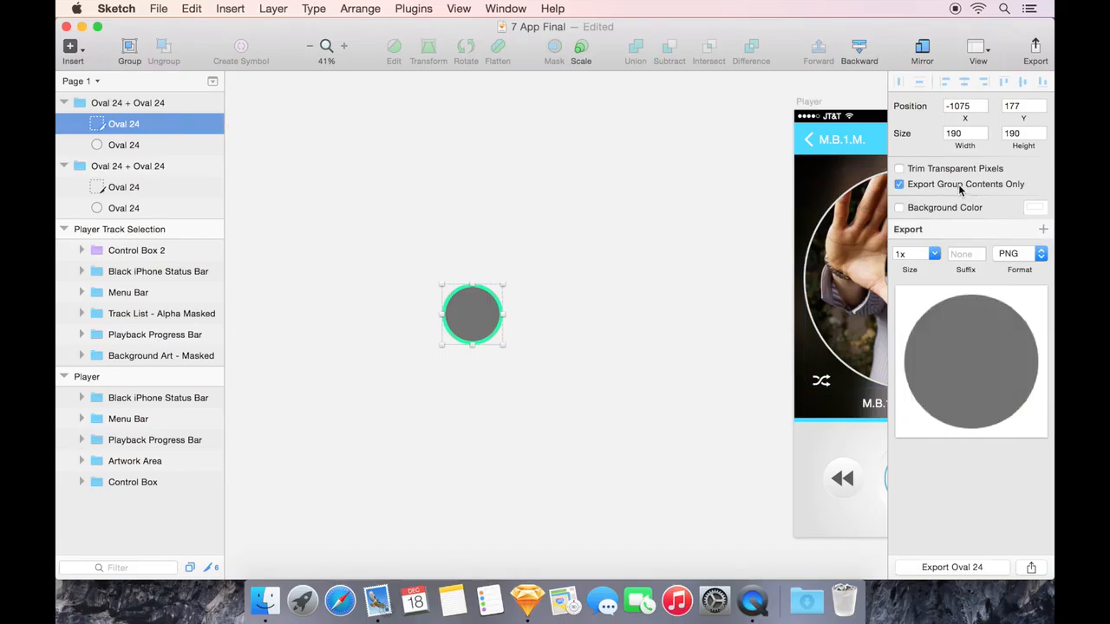
# - Switch Export Group Contents Only off and on repeatedly to compare the slice's export preview
pyautogui.click(958, 184)
pyautogui.click(958, 184)
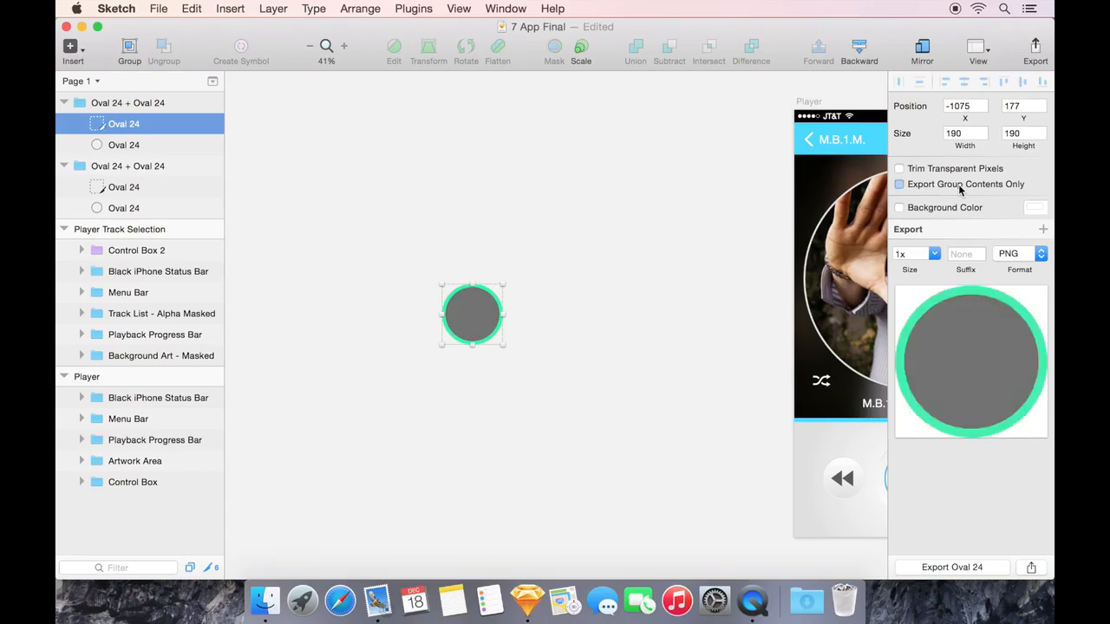
pyautogui.click(960, 188)
pyautogui.click(960, 188)
pyautogui.click(958, 184)
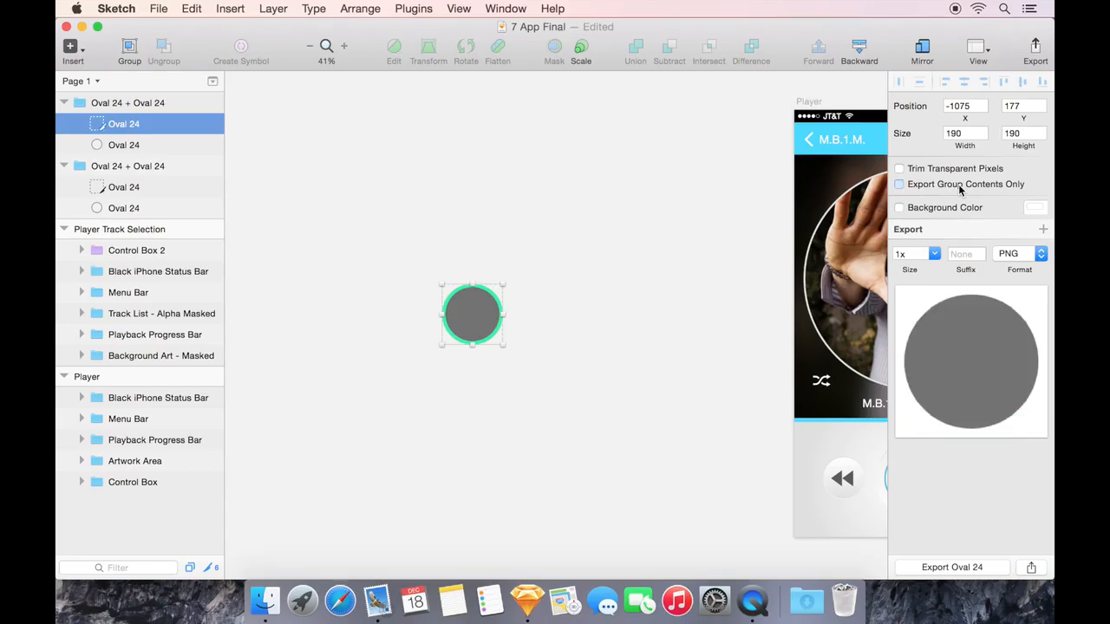
pyautogui.click(958, 184)
pyautogui.click(958, 184)
pyautogui.click(958, 184)
pyautogui.click(938, 185)
pyautogui.click(937, 185)
pyautogui.click(937, 185)
pyautogui.click(937, 185)
# - Compare both slices' export previews and try Trim Transparent Pixels on the borderless circle's slice, switching it off again
pyautogui.click(158, 190)
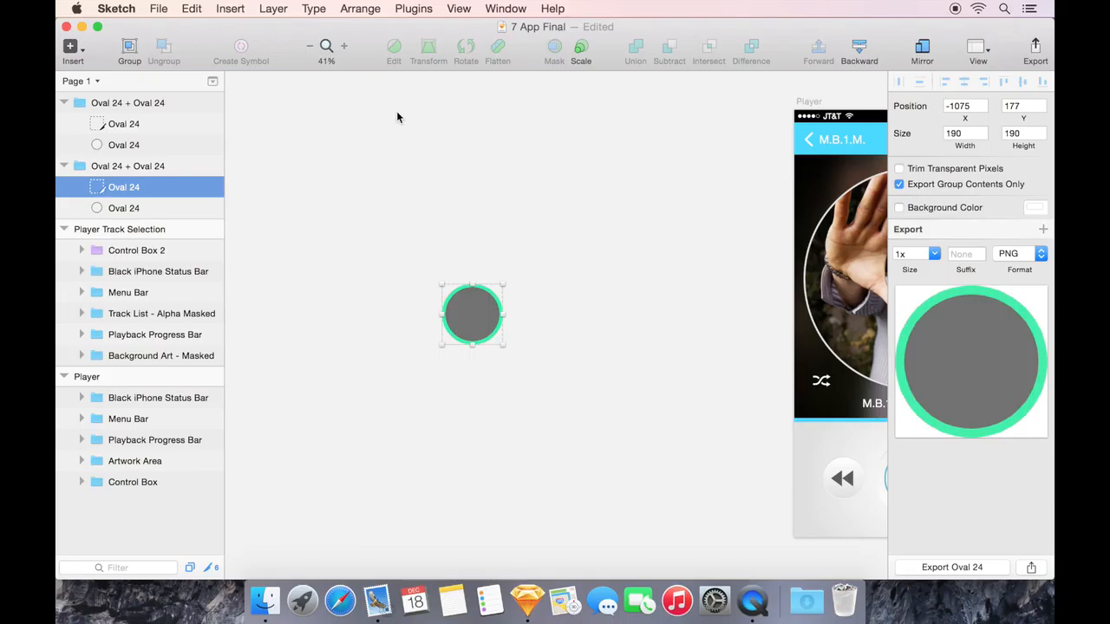
pyautogui.click(148, 128)
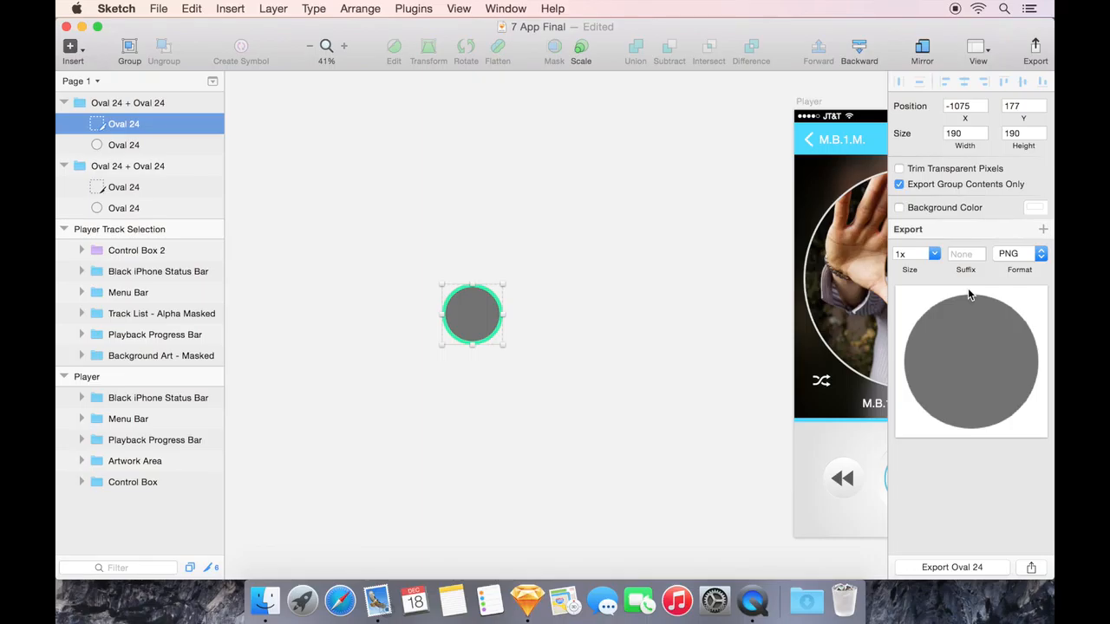
pyautogui.click(900, 169)
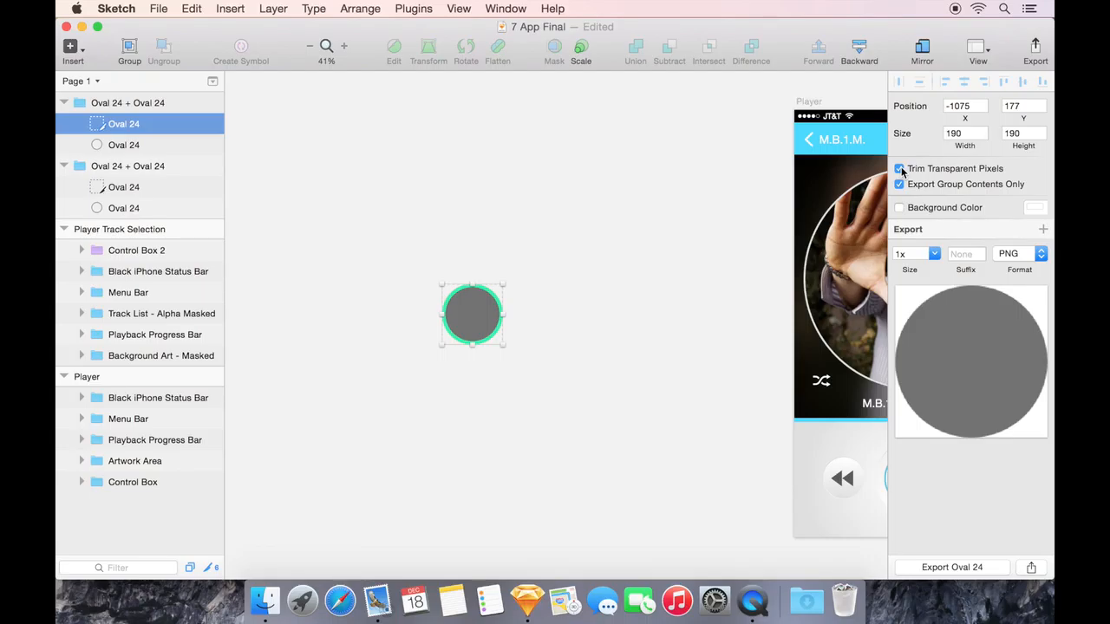
pyautogui.click(900, 169)
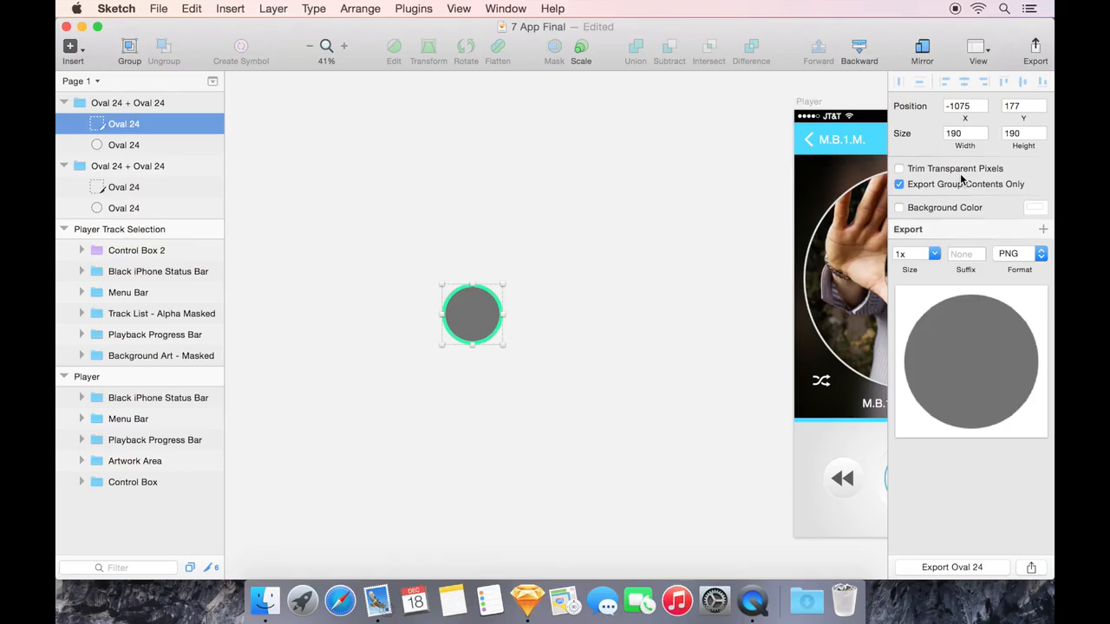
# - Draw a slice about 750 × 998 over the Player artboard, from its top edge to just below the progress bar
pyautogui.click(677, 367)
pyautogui.hscroll(10, 676, 366)
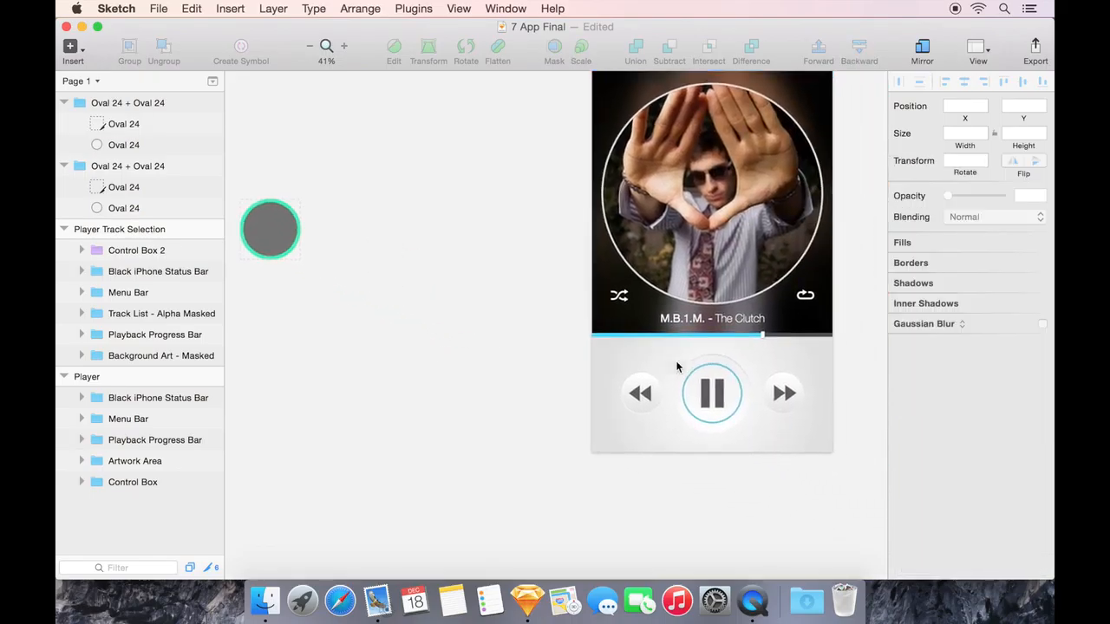
pyautogui.hscroll(3, 676, 367)
pyautogui.scroll(5, 676, 366)
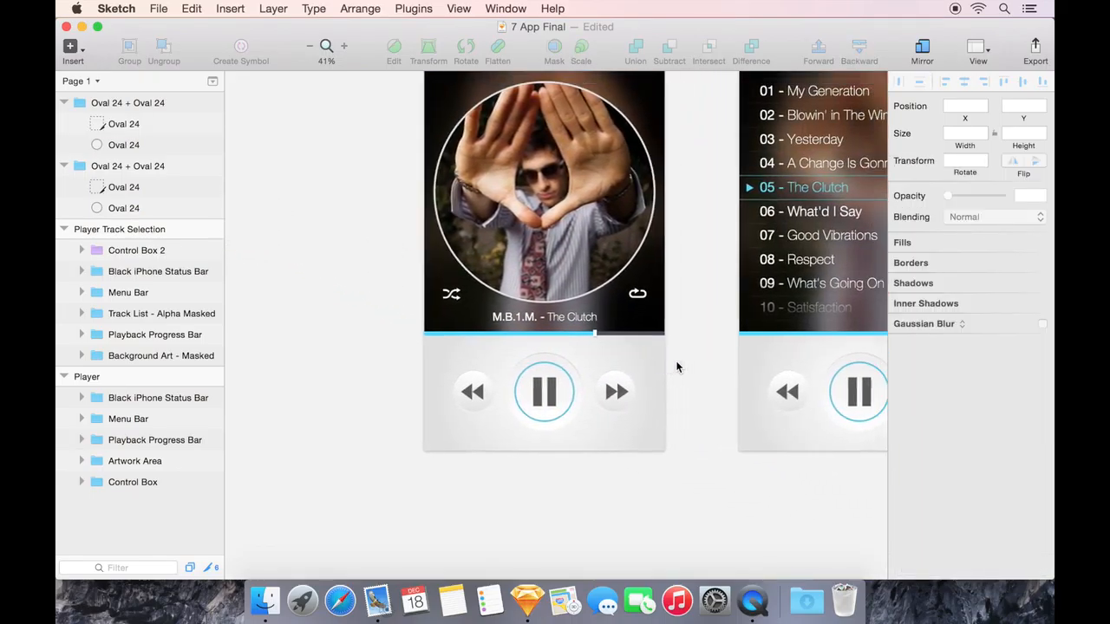
pyautogui.scroll(3, 676, 366)
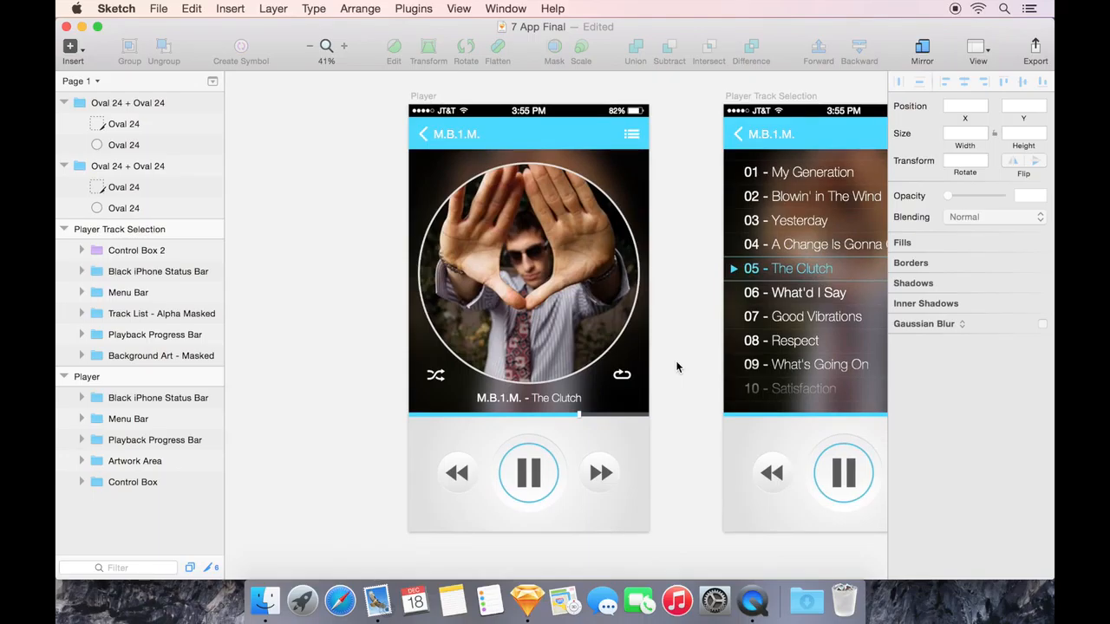
pyautogui.press('o')
pyautogui.press('s')
pyautogui.moveTo(468, 150); pyautogui.dragTo(653, 423)
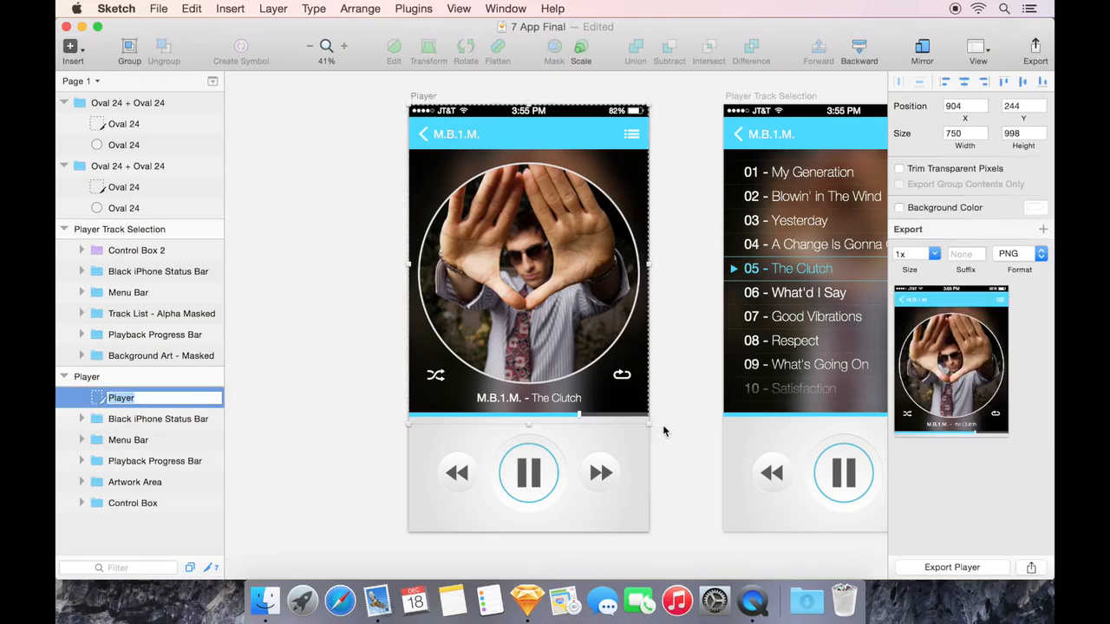
# - Resize the Player slice to about 1801 × 1334 so it spans both the Player and Player Track Selection artboards
pyautogui.moveTo(528, 424); pyautogui.dragTo(527, 458)
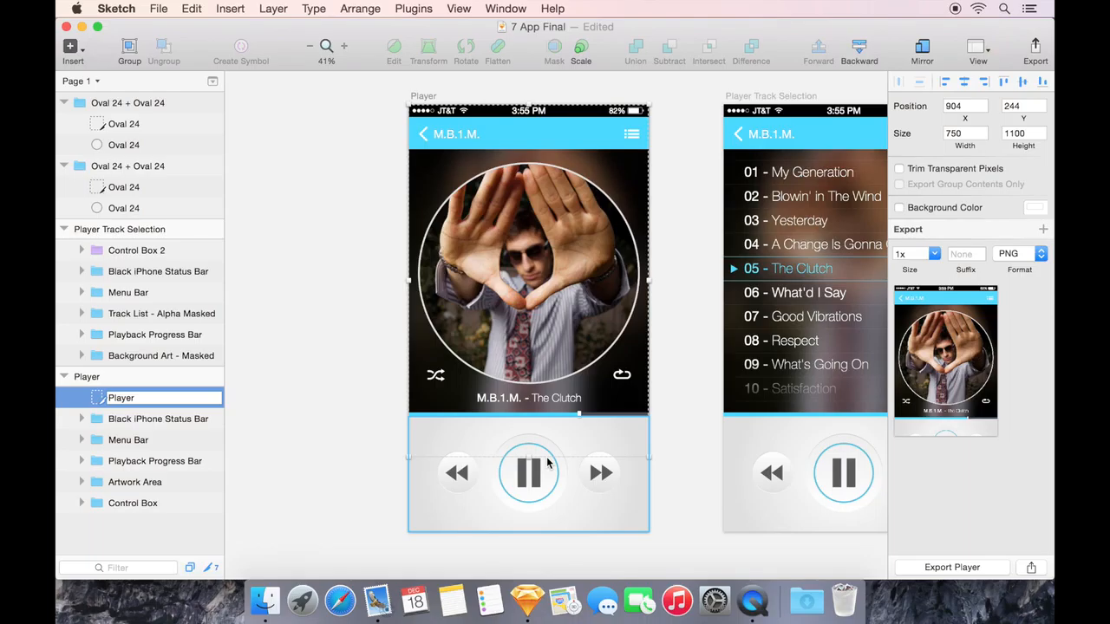
pyautogui.moveTo(649, 280); pyautogui.dragTo(764, 279)
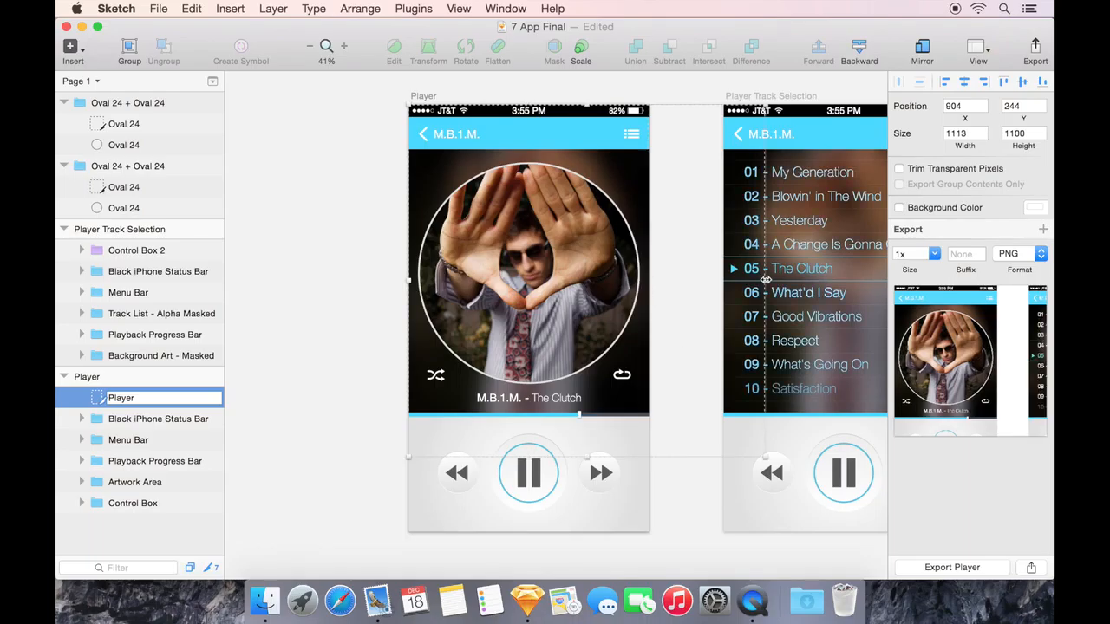
pyautogui.moveTo(765, 279); pyautogui.dragTo(846, 280)
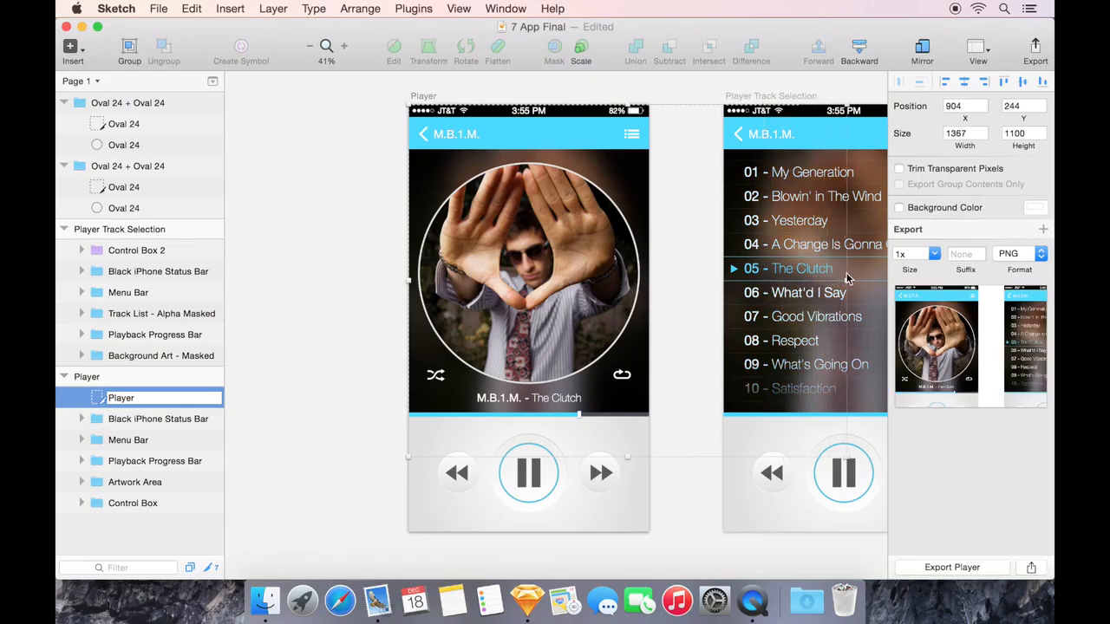
pyautogui.moveTo(846, 456); pyautogui.dragTo(875, 555)
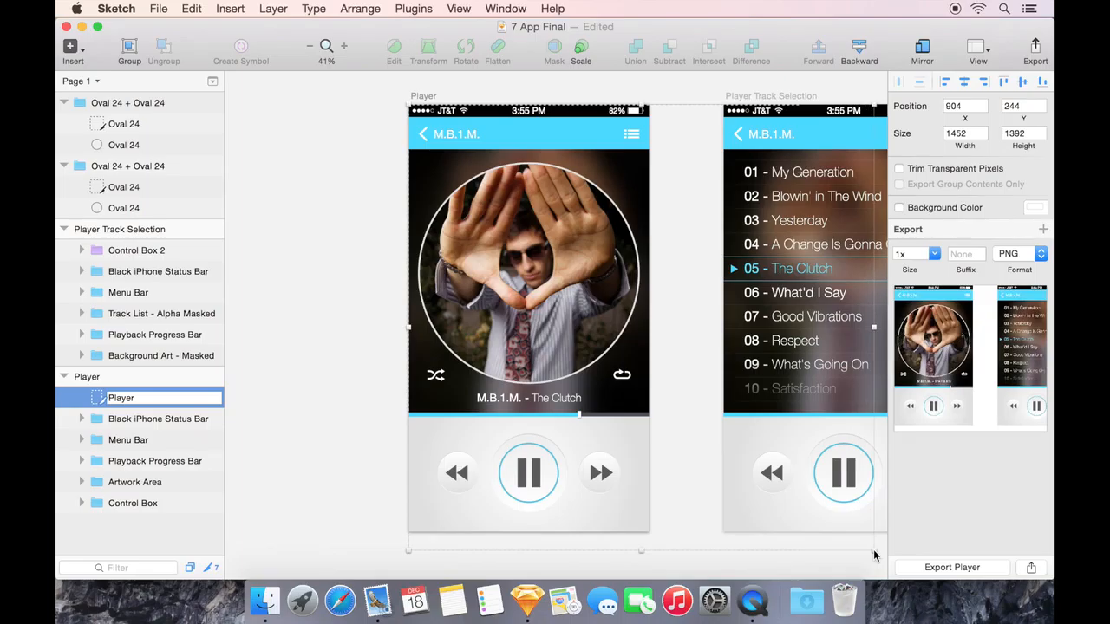
pyautogui.moveTo(640, 551); pyautogui.dragTo(639, 533)
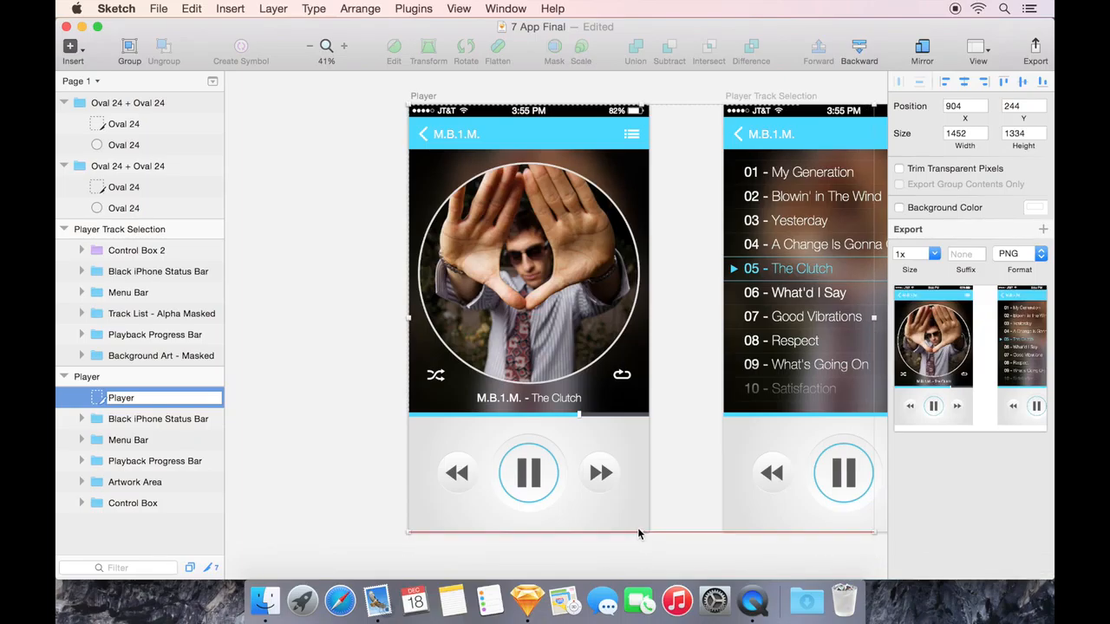
pyautogui.hscroll(5, 637, 527)
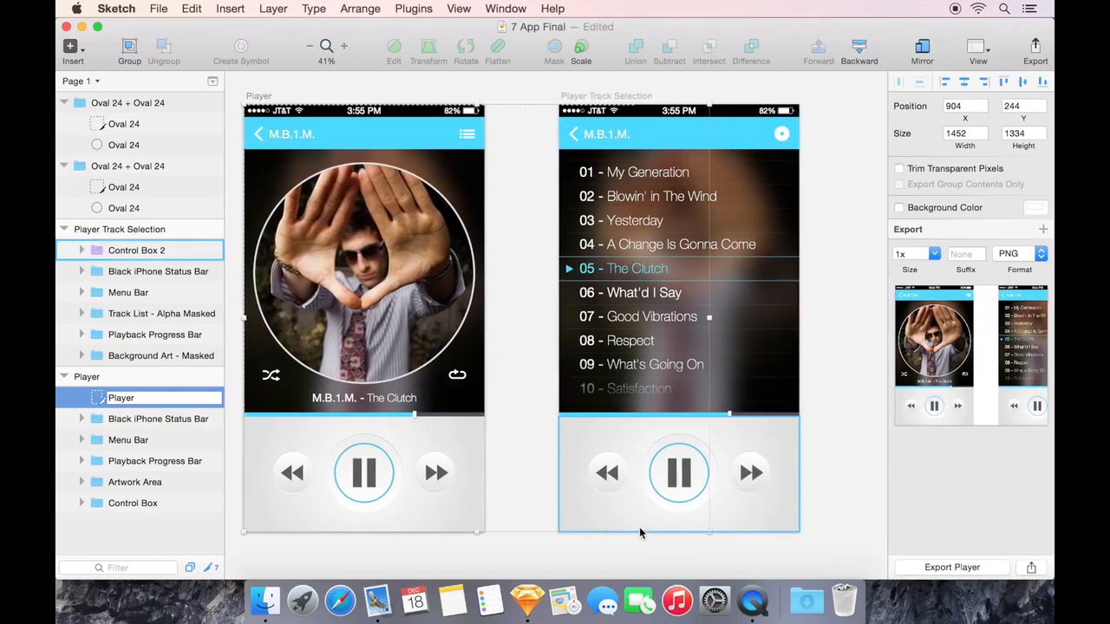
pyautogui.moveTo(709, 323); pyautogui.dragTo(822, 324)
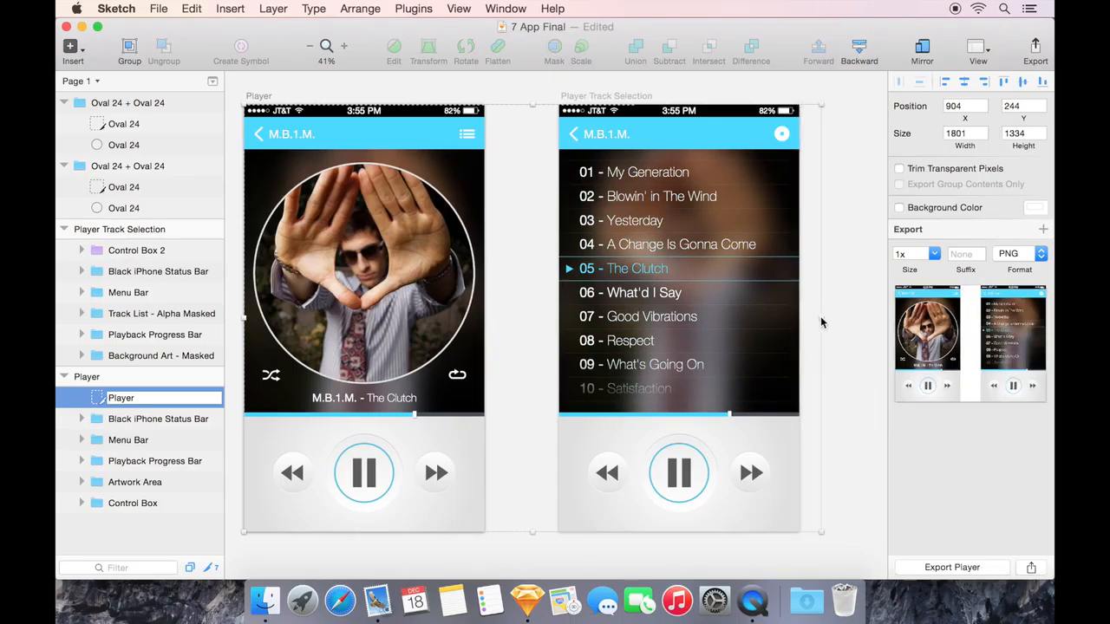
# - Turn on Trim Transparent Pixels for the Player slice and enlarge it to about 1814 × 1397
pyautogui.click(947, 169)
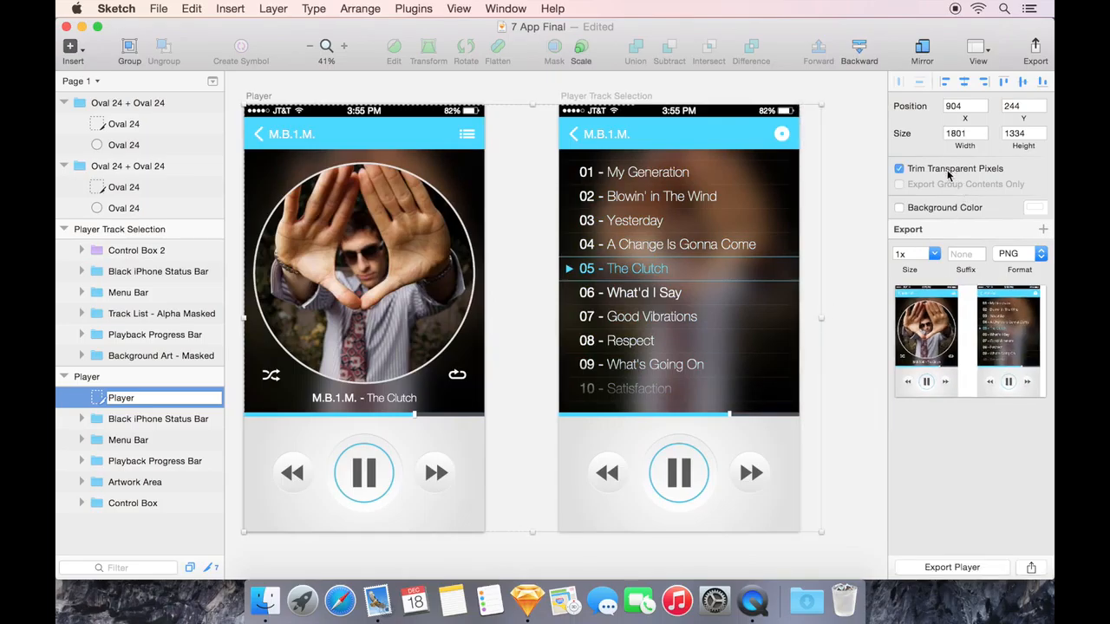
pyautogui.moveTo(821, 539); pyautogui.dragTo(825, 552)
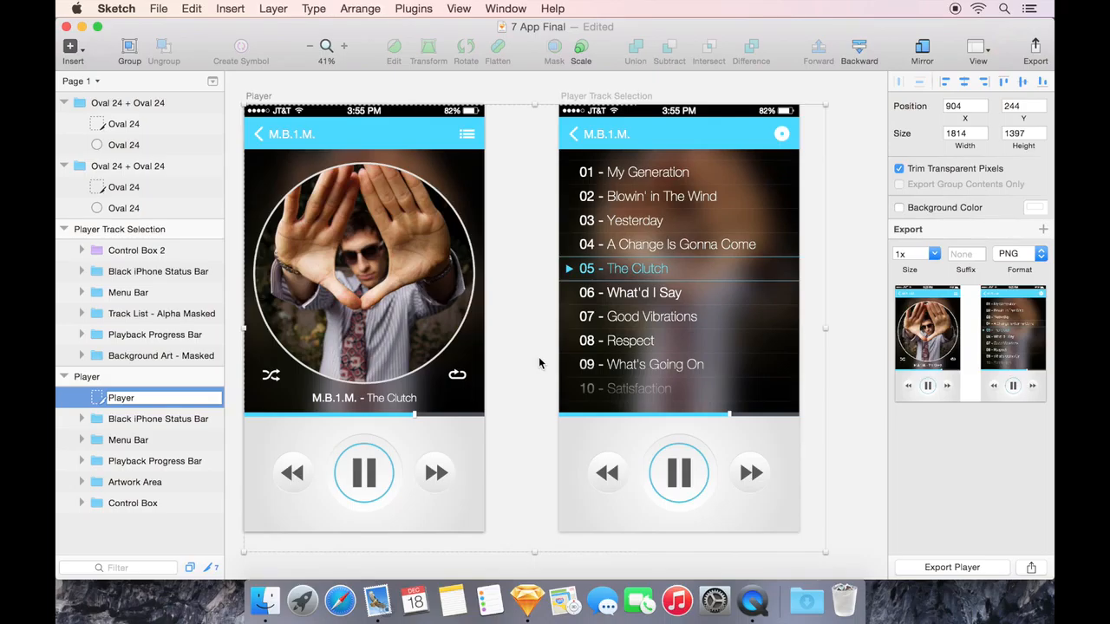
# - Review the document's exportable slices, switching Export All on and off to compare the selections, and cancel the export
pyautogui.click(1037, 51)
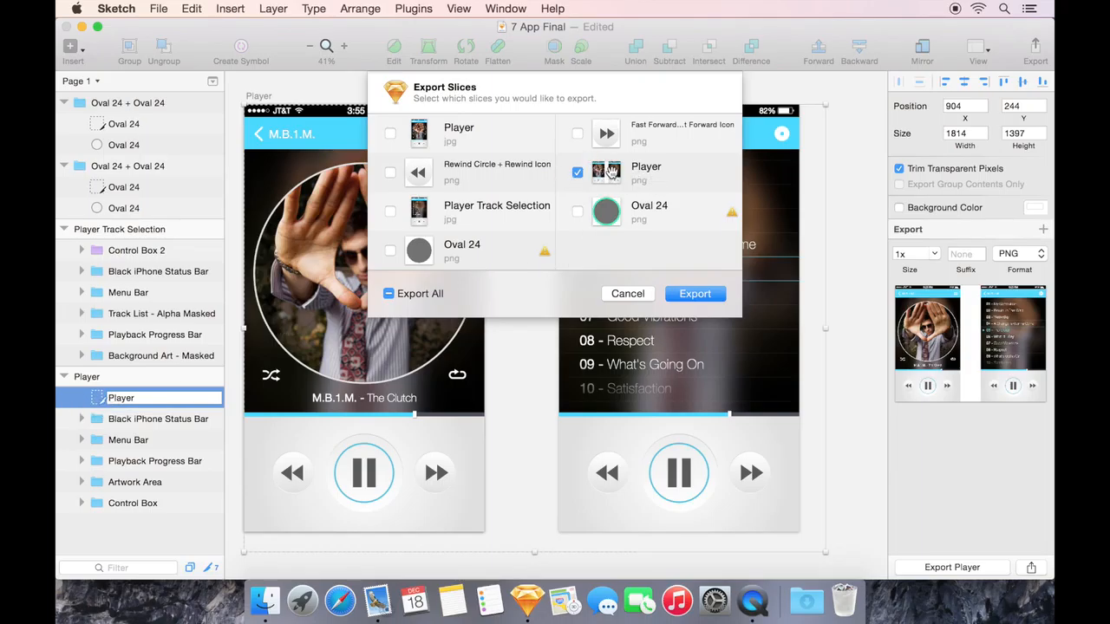
pyautogui.click(389, 294)
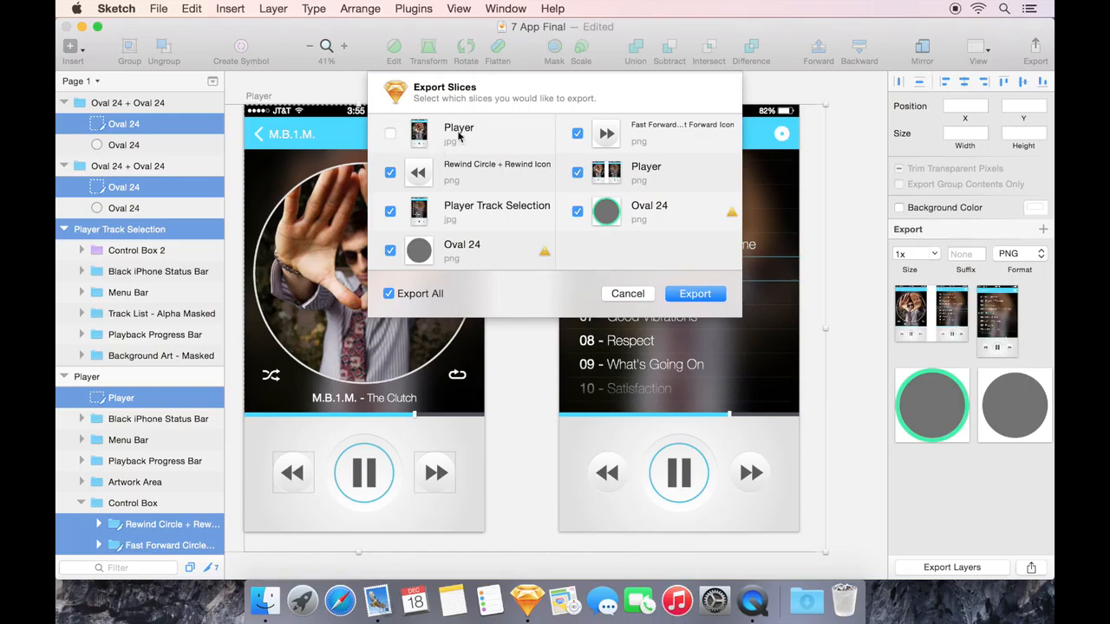
pyautogui.click(411, 299)
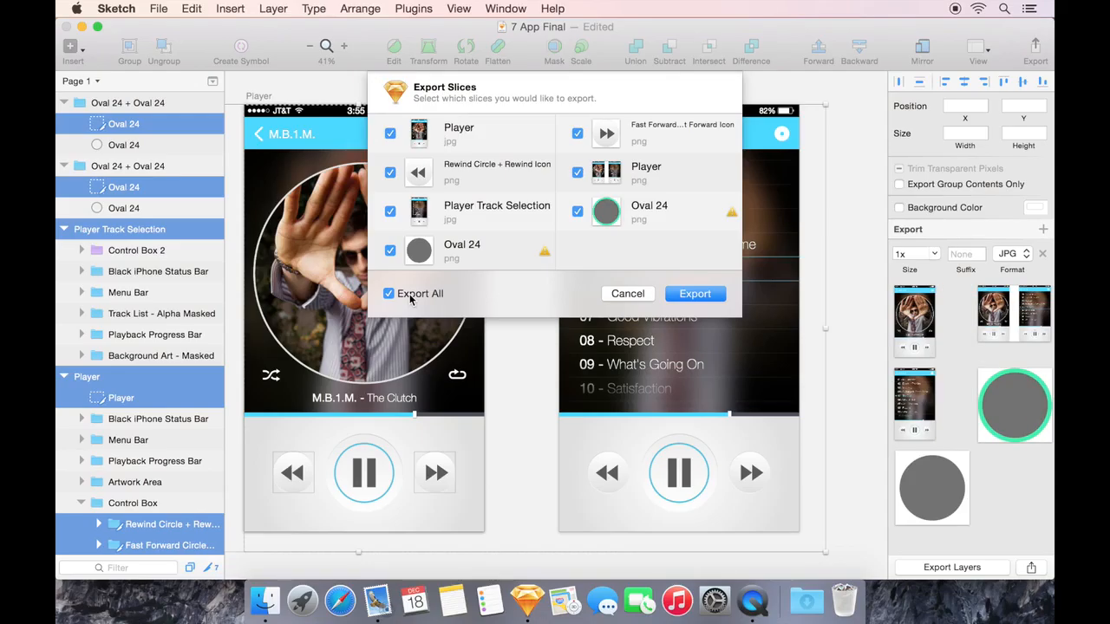
pyautogui.click(411, 294)
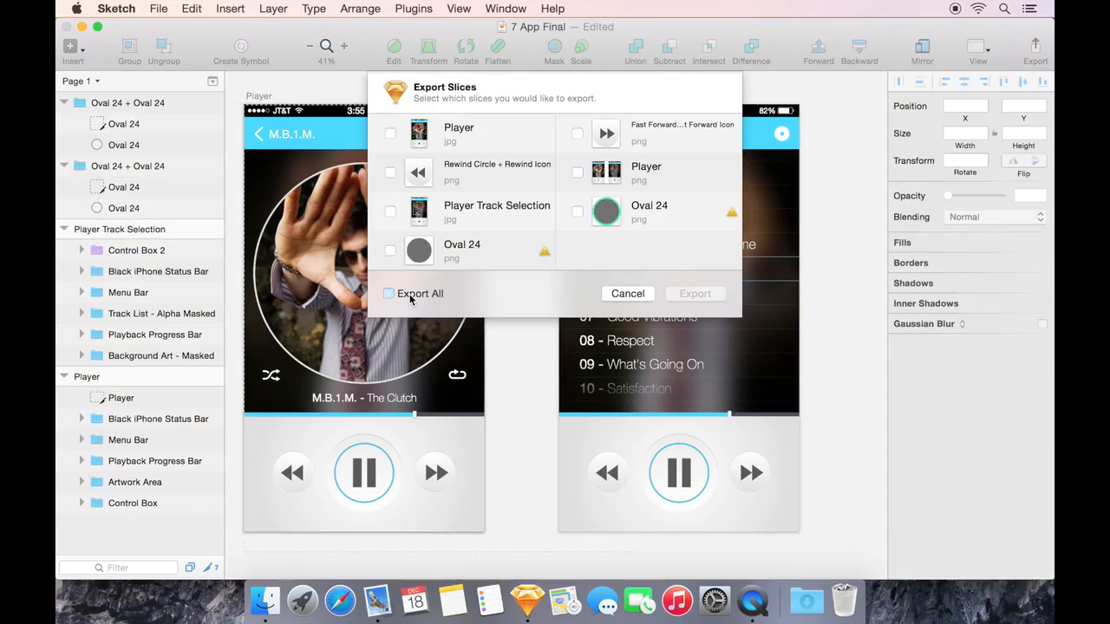
pyautogui.click(411, 294)
pyautogui.click(411, 294)
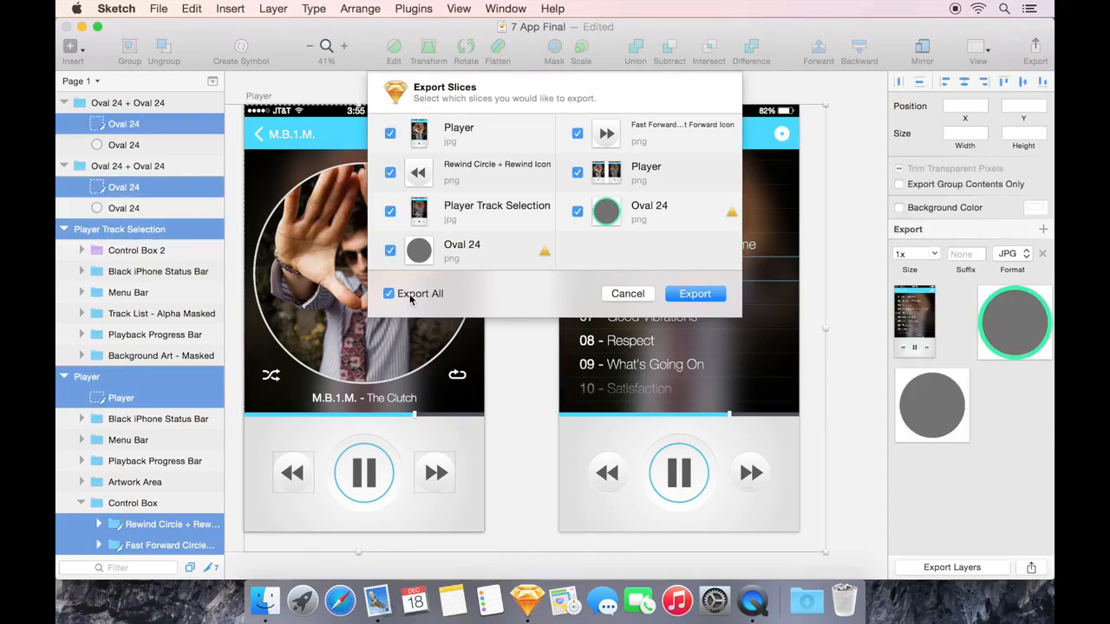
pyautogui.click(411, 295)
pyautogui.click(410, 295)
pyautogui.click(411, 295)
pyautogui.click(411, 294)
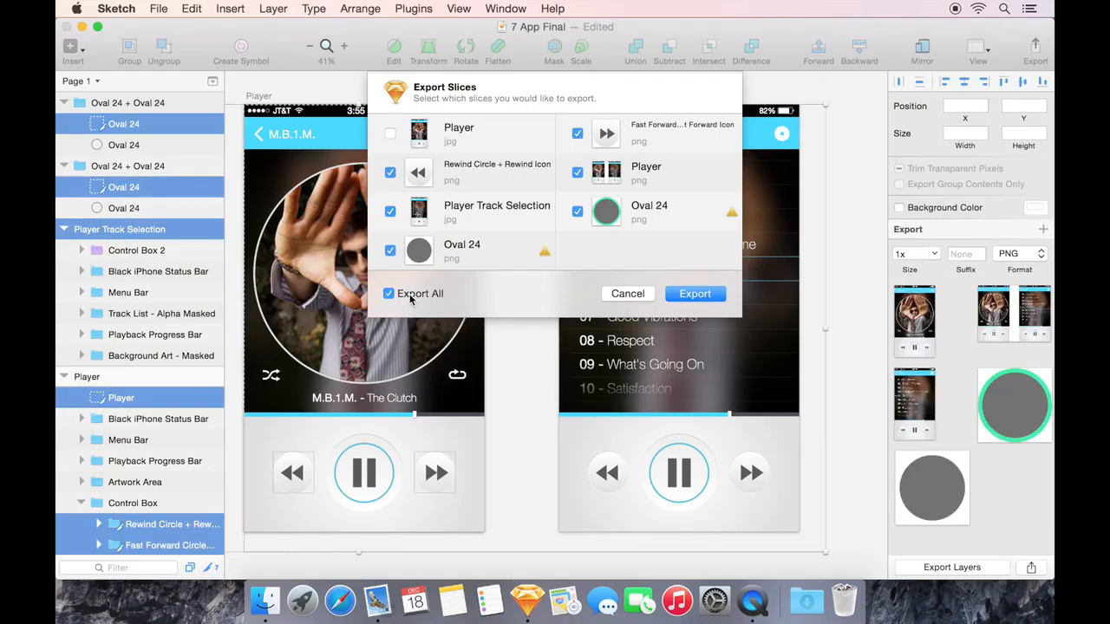
pyautogui.click(411, 294)
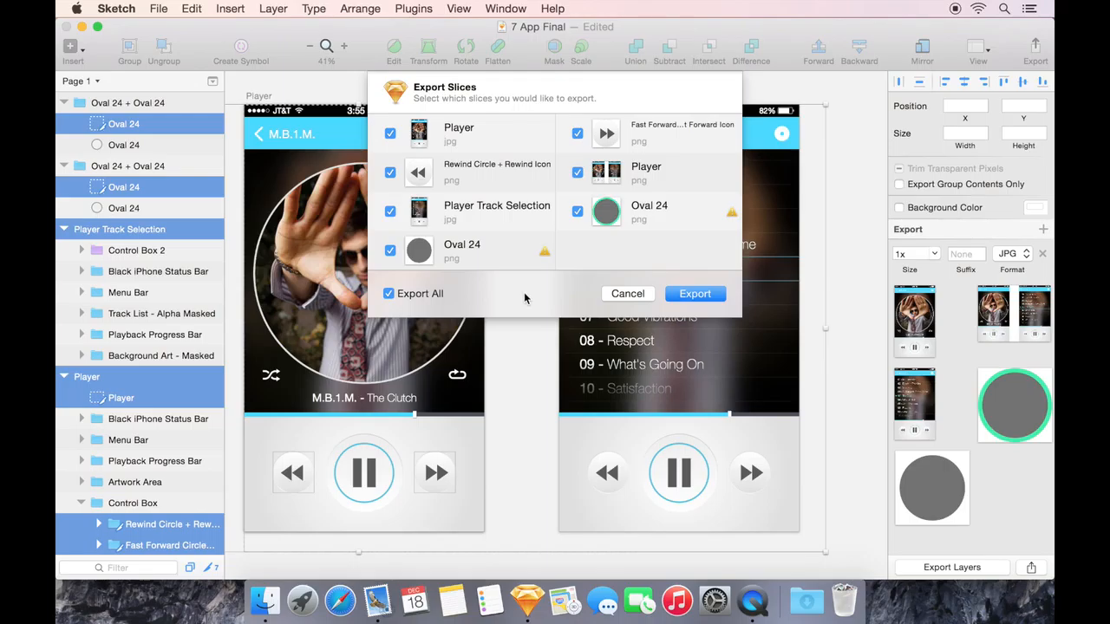
pyautogui.click(626, 294)
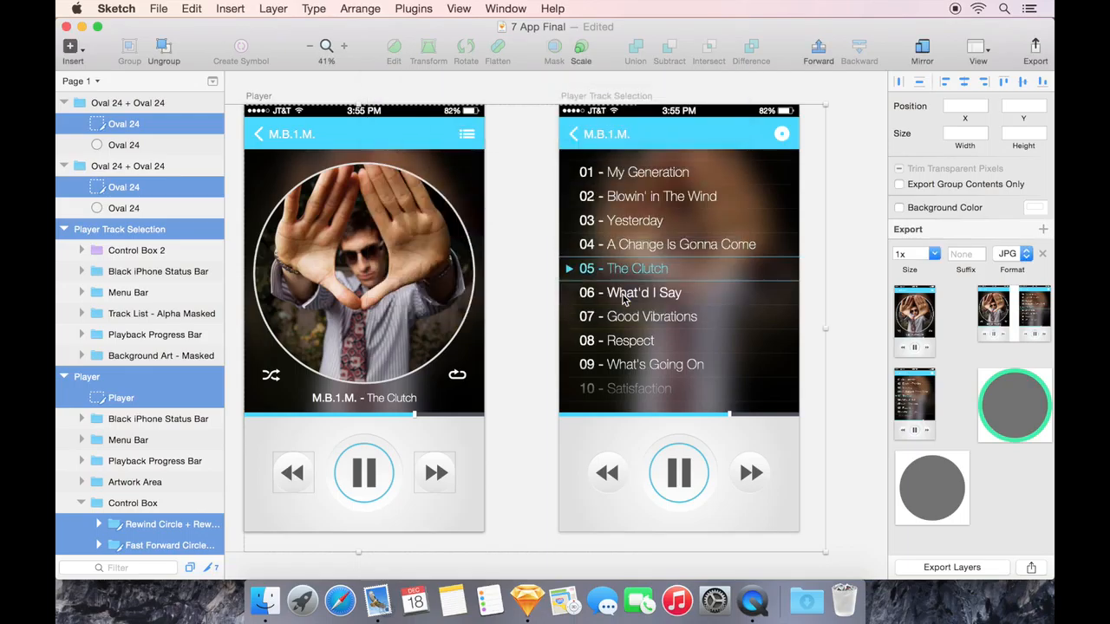
# - Remove the Player slice that spans both artboards
pyautogui.click(500, 567)
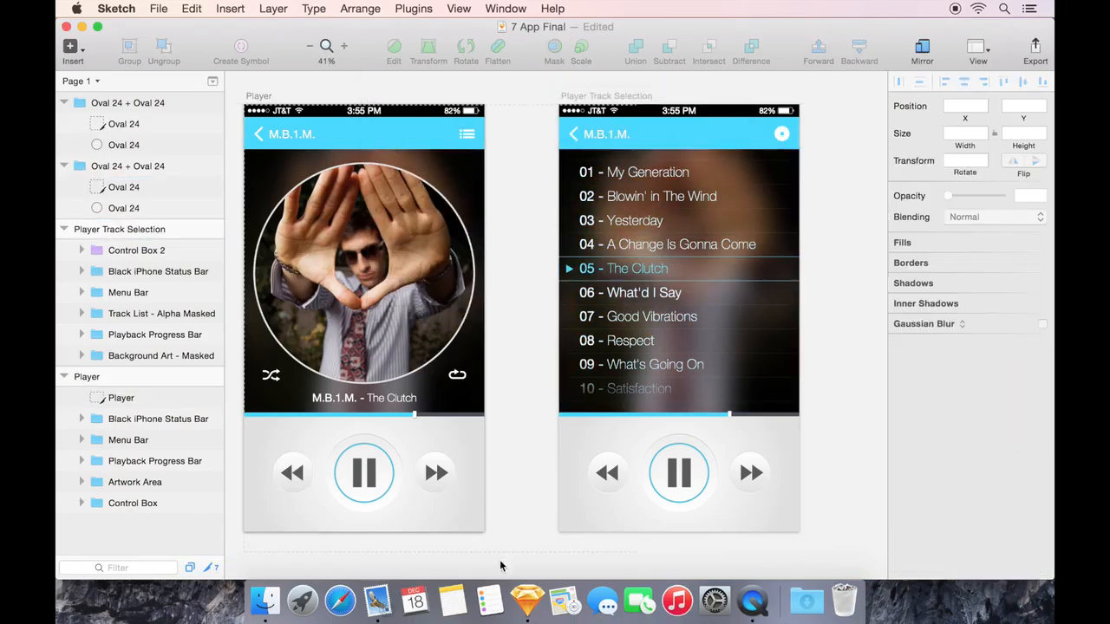
pyautogui.press('super+z')
# - Rename the exportable rewind button group in the Player artboard's Control Box as Buttons/Rewind
pyautogui.click(289, 467)
pyautogui.doubleClick(290, 466)
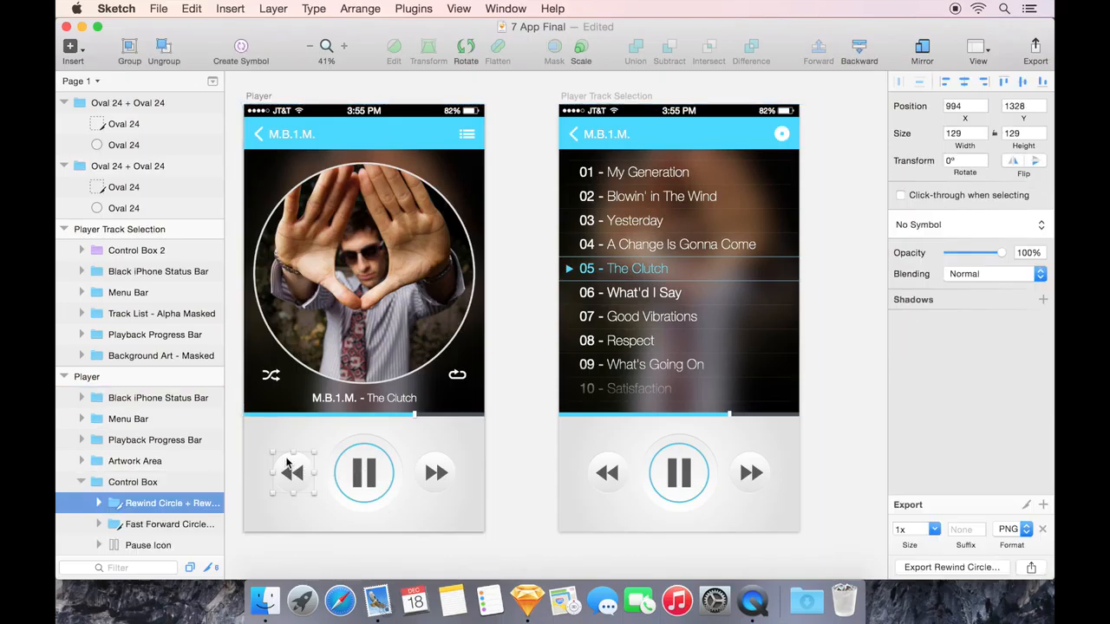
pyautogui.scroll(-3, 197, 494)
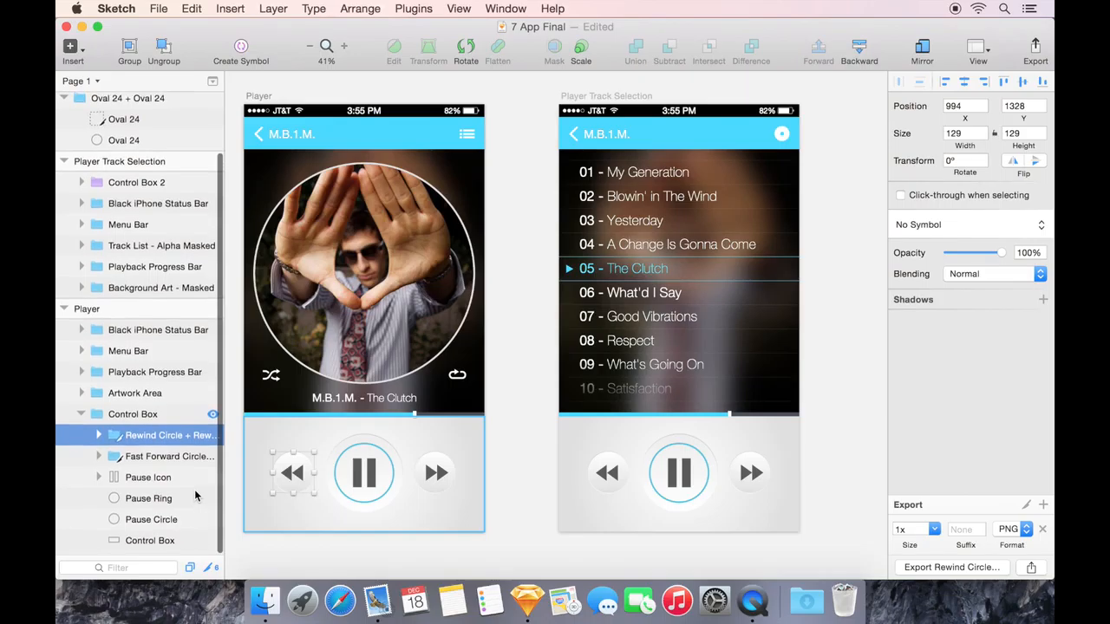
pyautogui.doubleClick(160, 440)
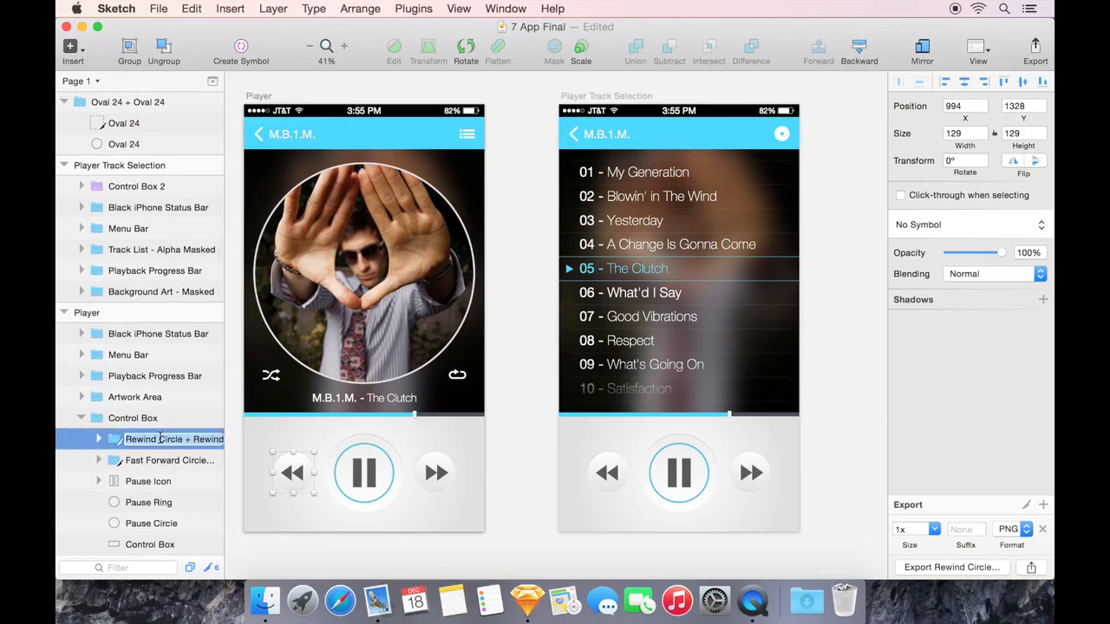
pyautogui.press('BackSpace')
pyautogui.write('Buttons/')
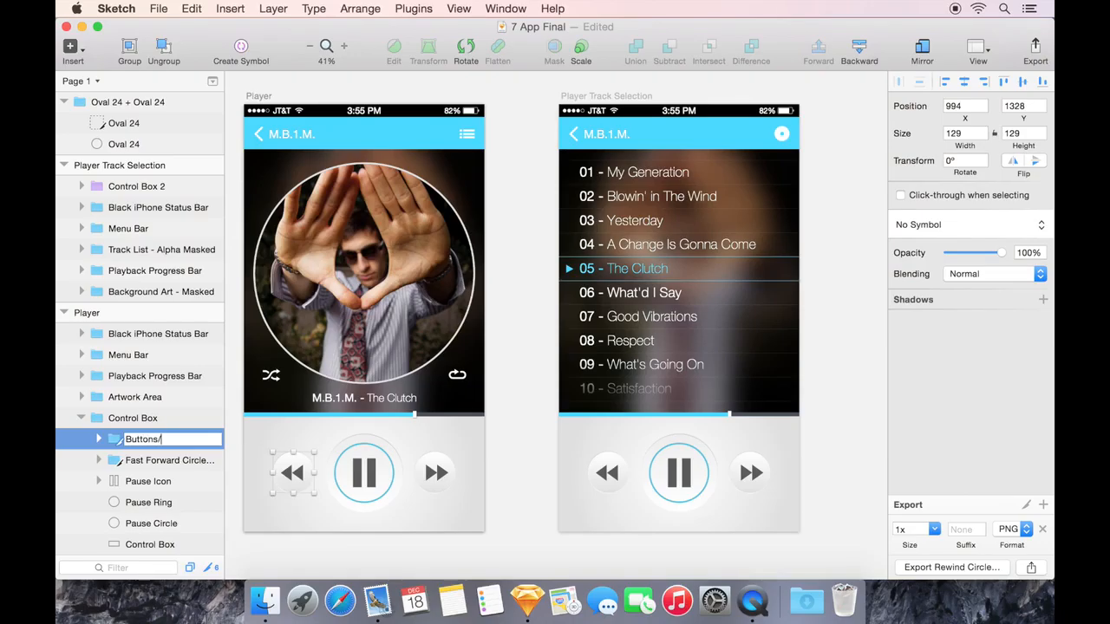
pyautogui.write('Rewind')
pyautogui.press('Return')
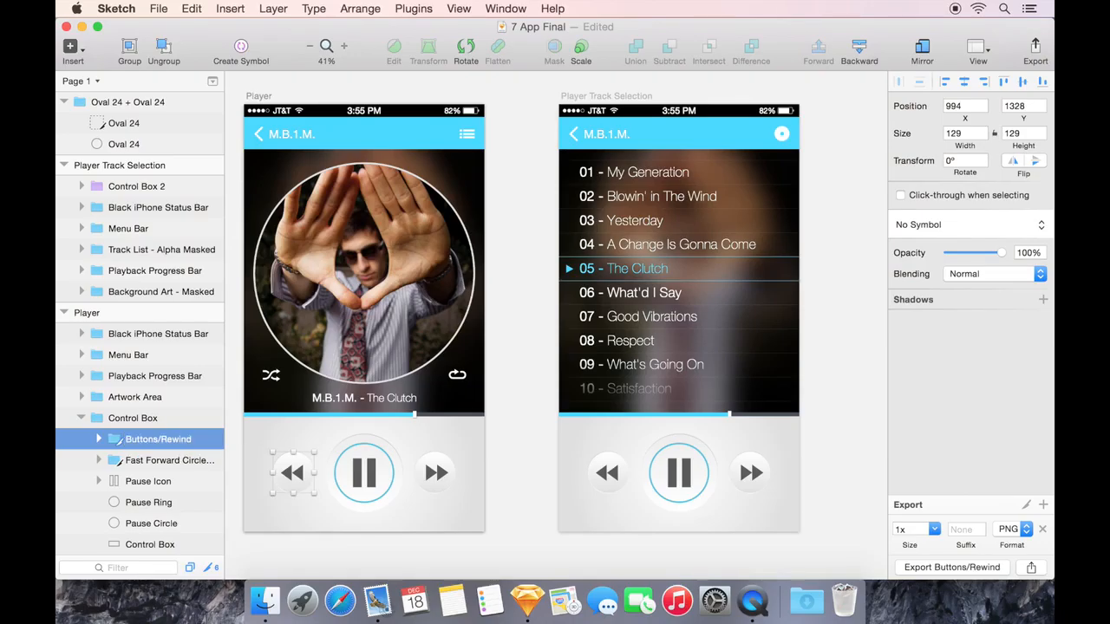
# - Rename the exportable fast forward button group in the Control Box as Buttons/Fast Forward
pyautogui.doubleClick(177, 461)
pyautogui.write('Bu')
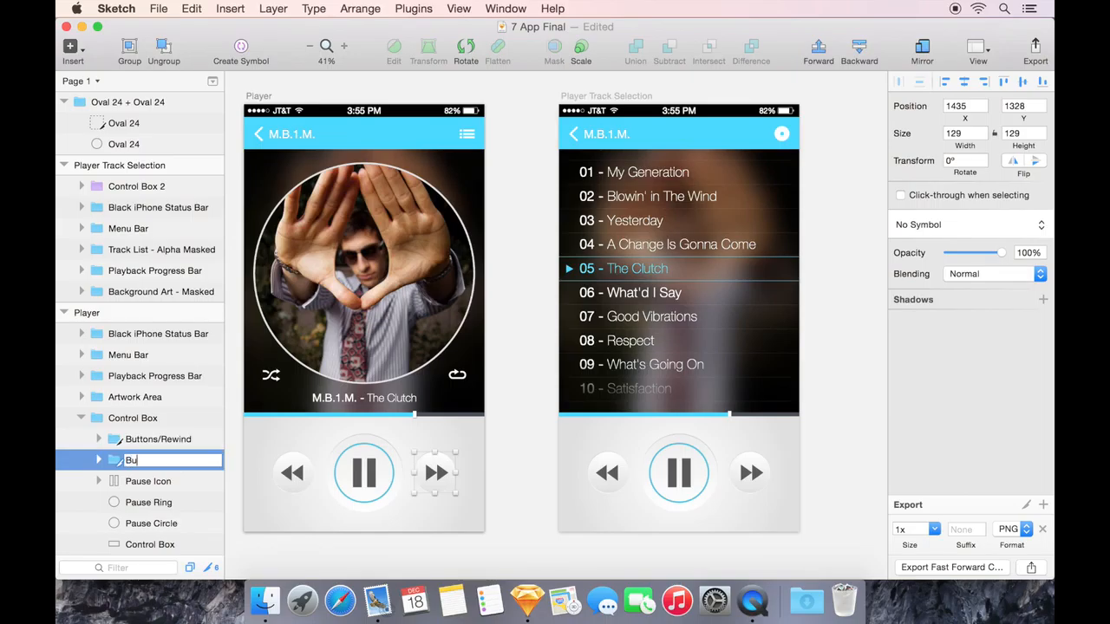
pyautogui.write('ttons/Fast Forward')
pyautogui.press('Return')
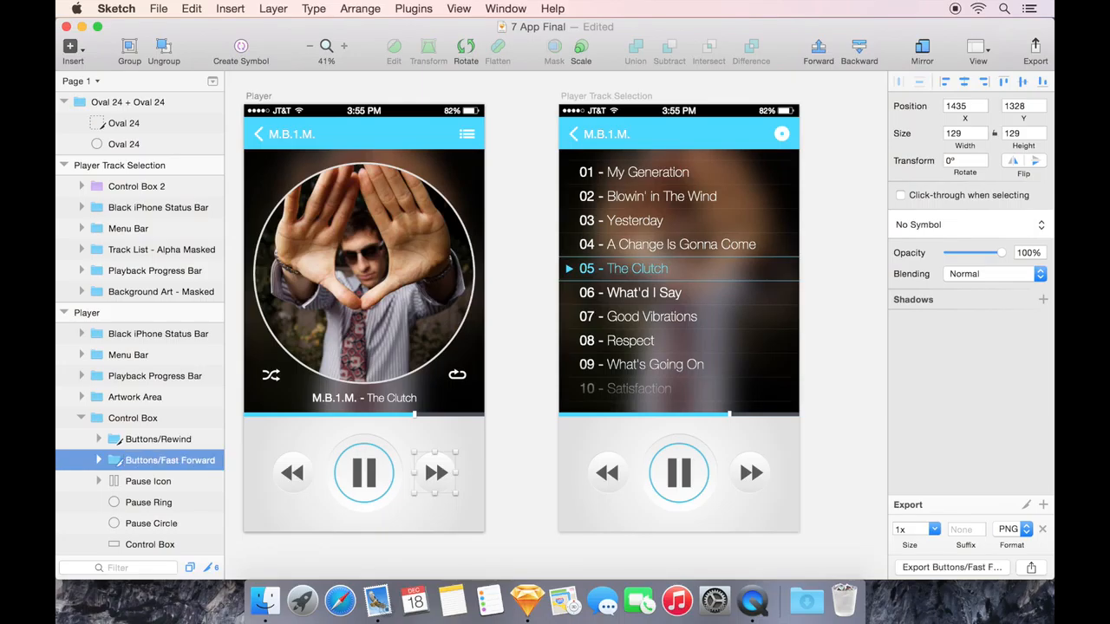
# - Export the Buttons/Rewind and Buttons/Fast Forward groups together as 1x PNG files to the Desktop
pyautogui.keyDown('shift'); pyautogui.click(159, 439); pyautogui.keyUp('shift')
pyautogui.click(1034, 51)
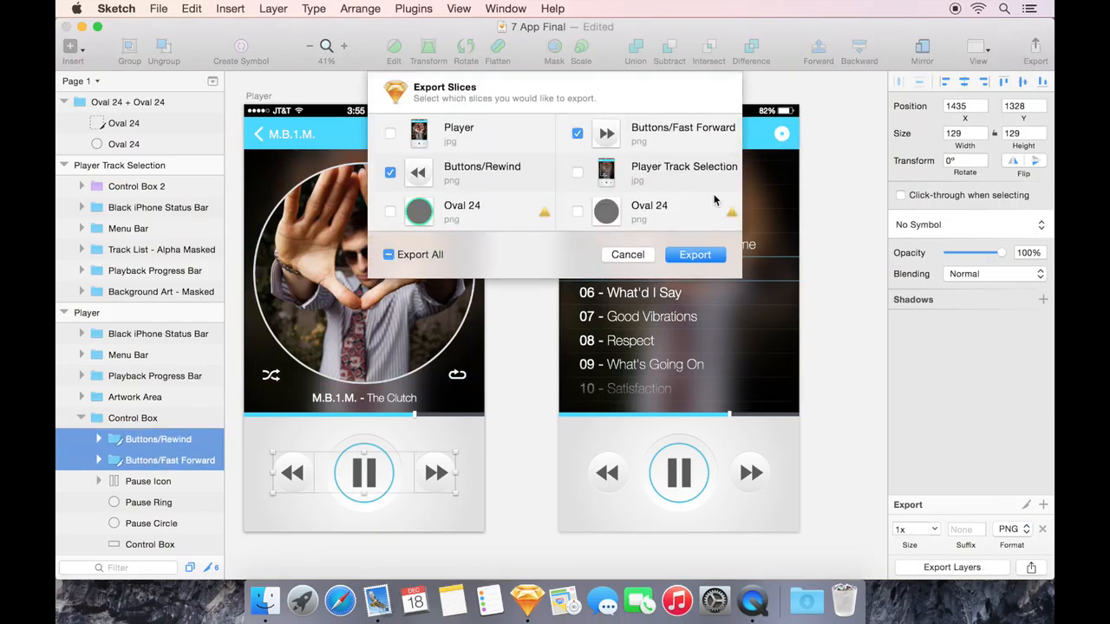
pyautogui.click(696, 256)
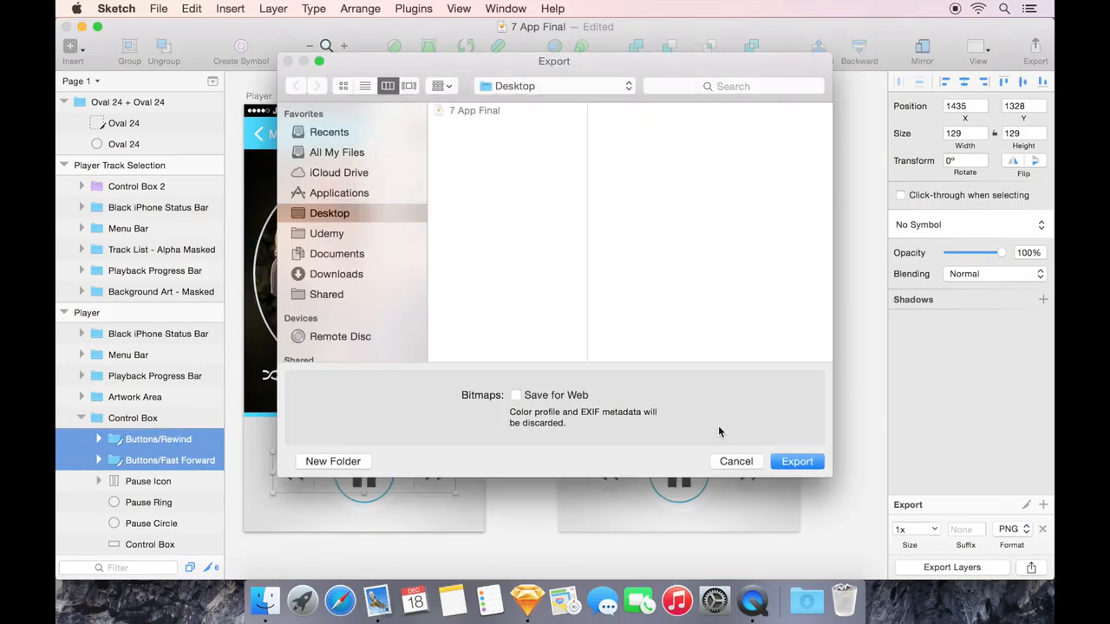
pyautogui.click(803, 466)
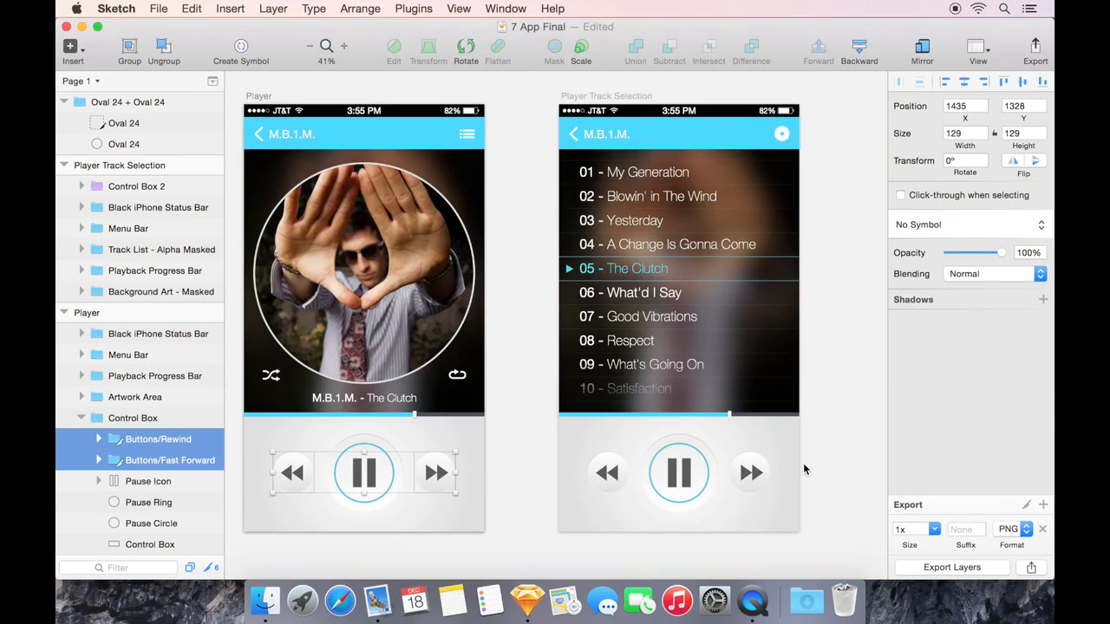
# - Check the exported files in the desktop's Buttons folder, close it and return to the design in Sketch
pyautogui.press('F11')
pyautogui.click(1011, 156)
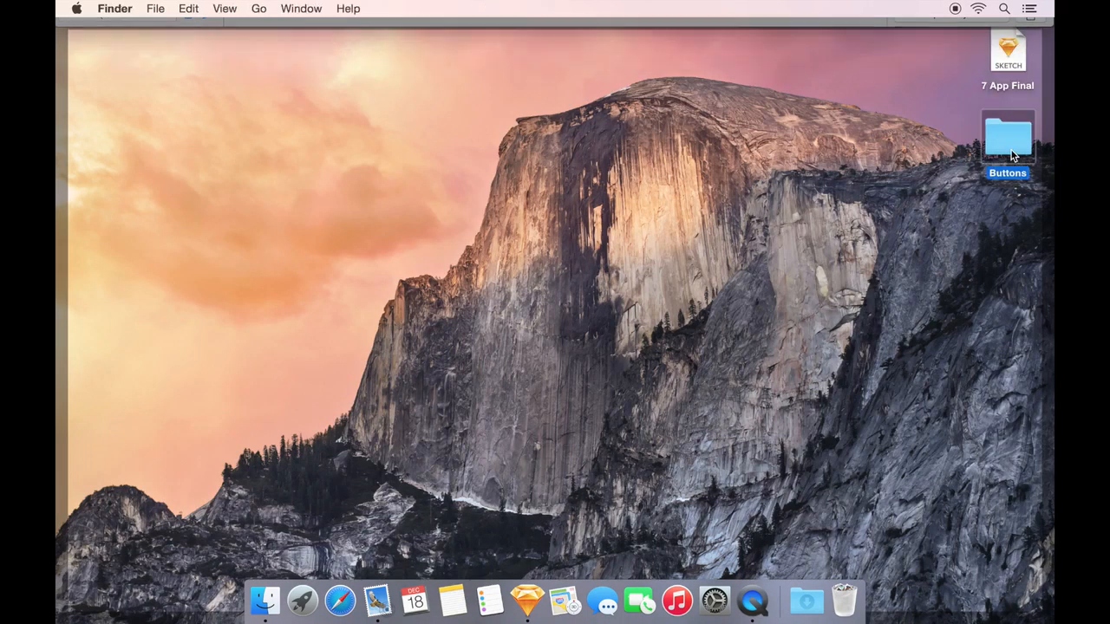
pyautogui.doubleClick(1011, 155)
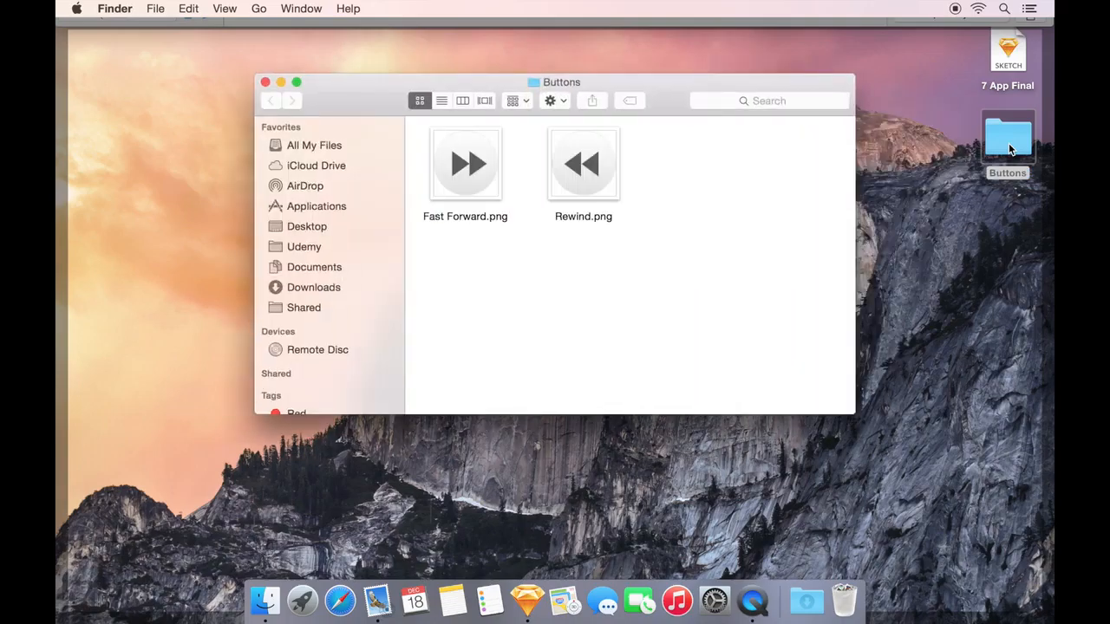
pyautogui.click(265, 83)
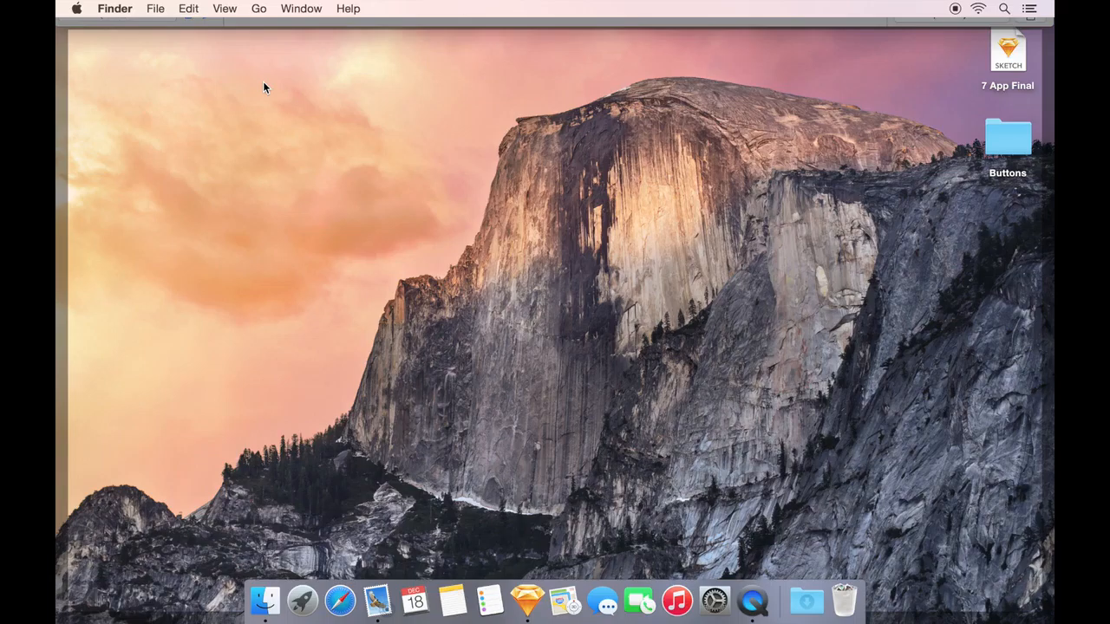
pyautogui.press('F11')
pyautogui.click(524, 308)
pyautogui.hscroll(-2, 524, 307)
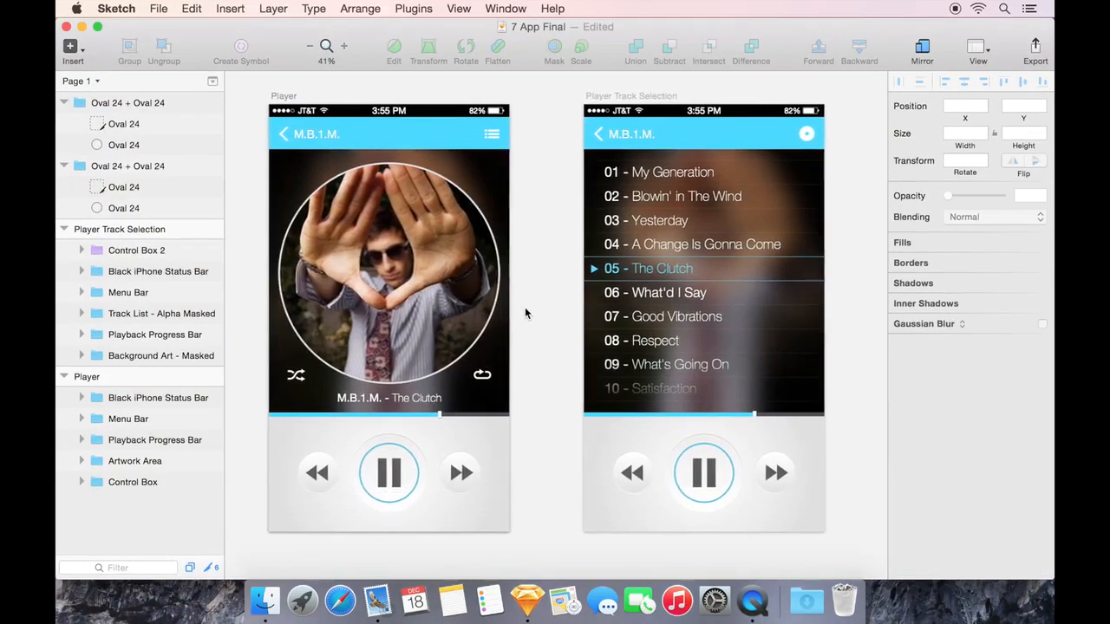